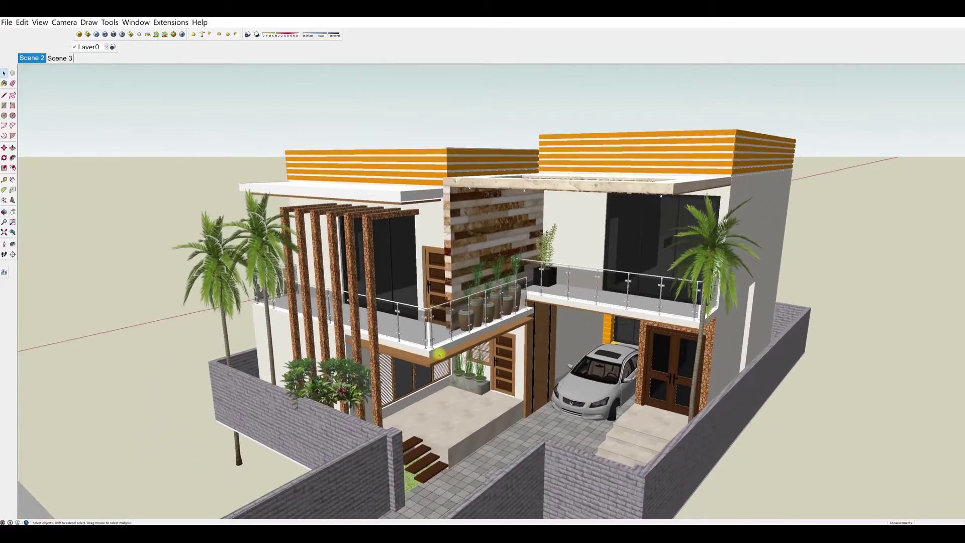
- Switch to the Scene 2 view of the house front and start a V-Ray render
scroll(425, 346, "down", 1)
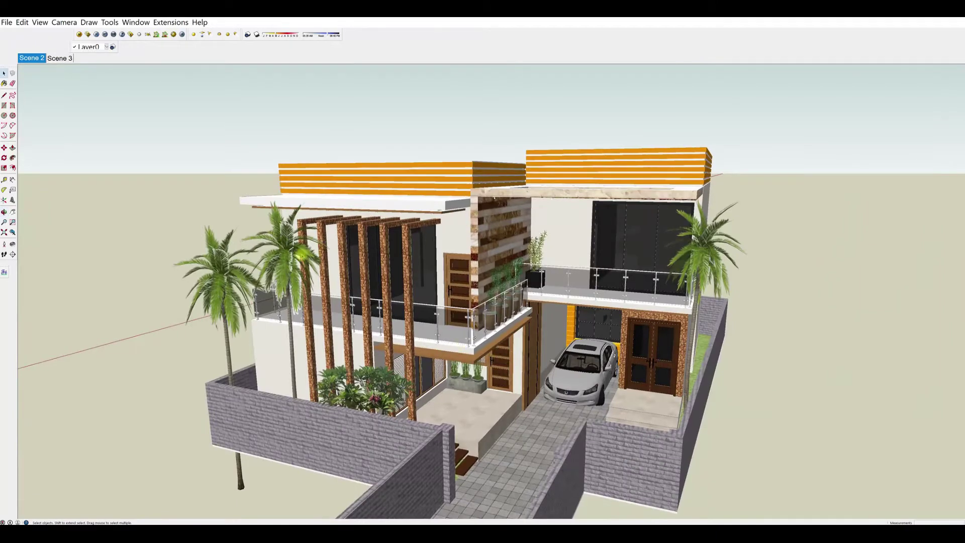
middle_click_drag(364, 351, 438, 298)
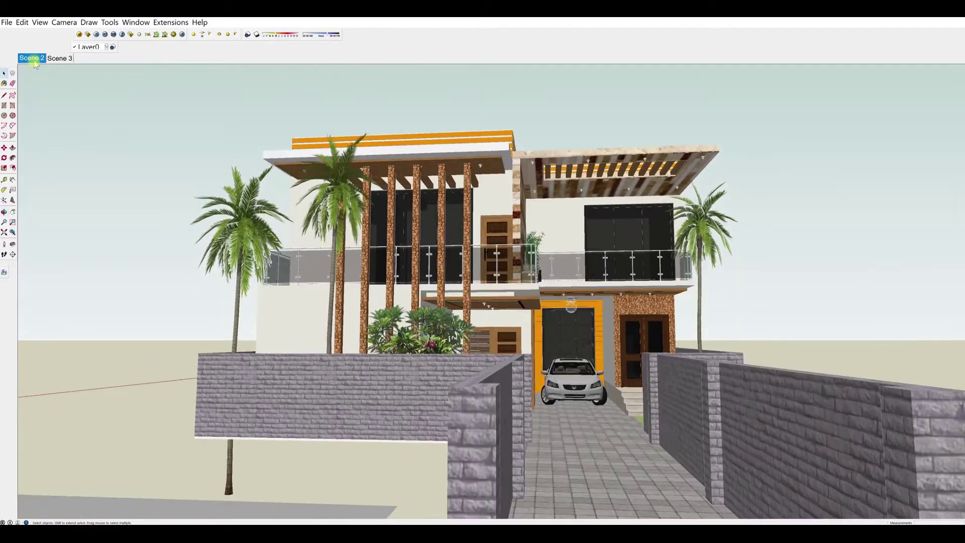
left_click(31, 58)
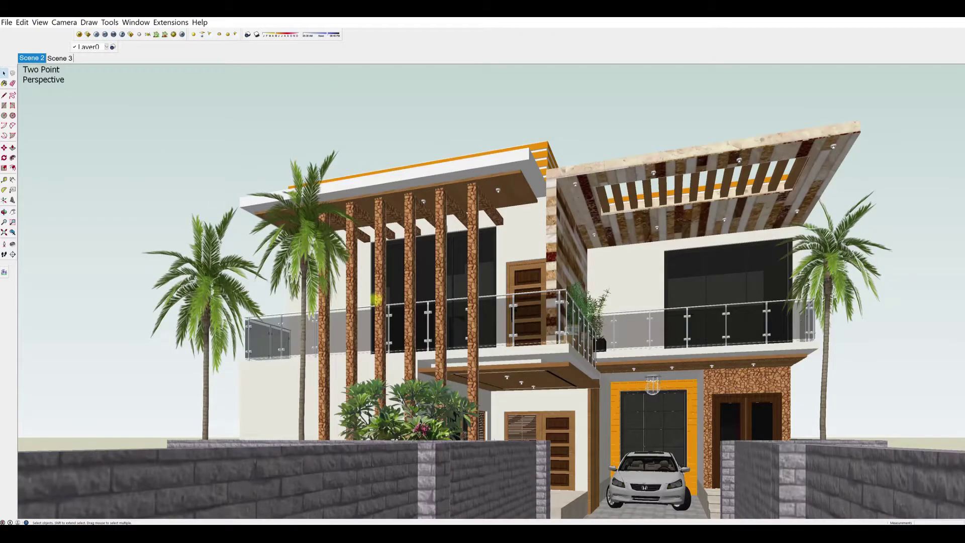
left_click(95, 35)
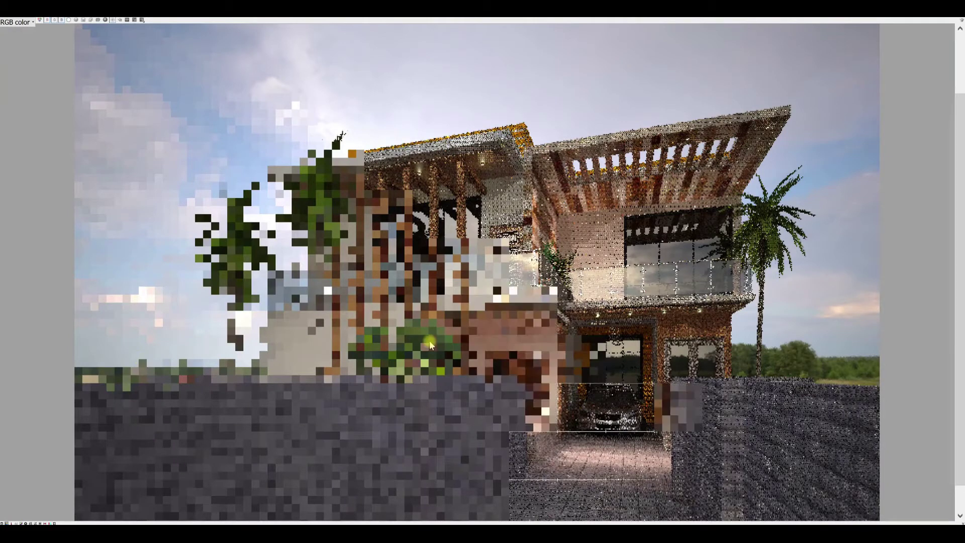
- Examine the house render in the frame buffer both up close and as a whole, and close the render and progress windows
scroll(429, 341, "down", 3)
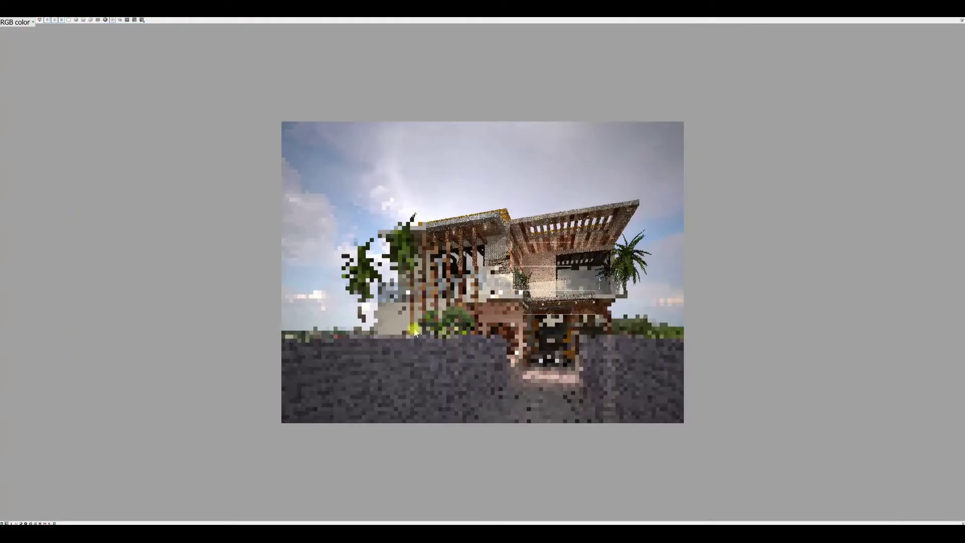
scroll(414, 332, "up", 3)
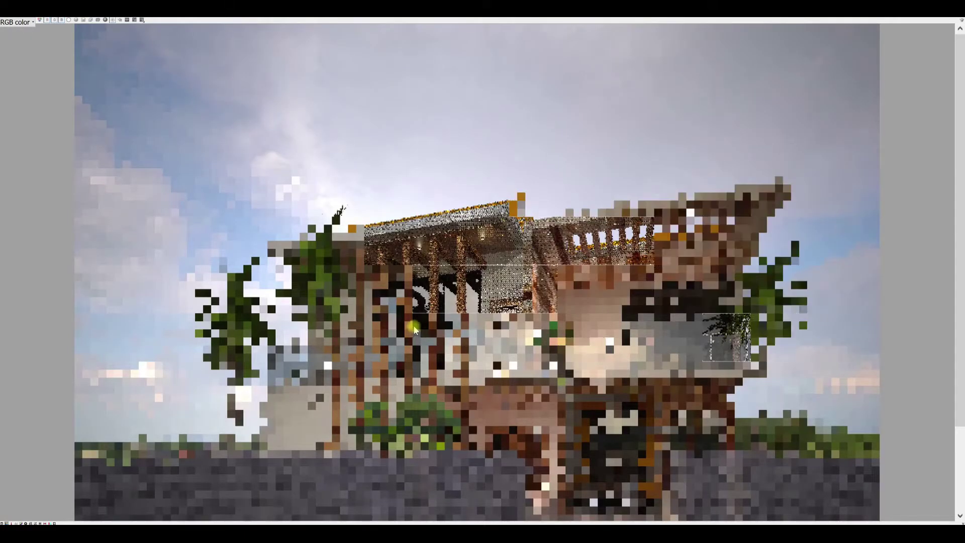
scroll(483, 330, "down", 3)
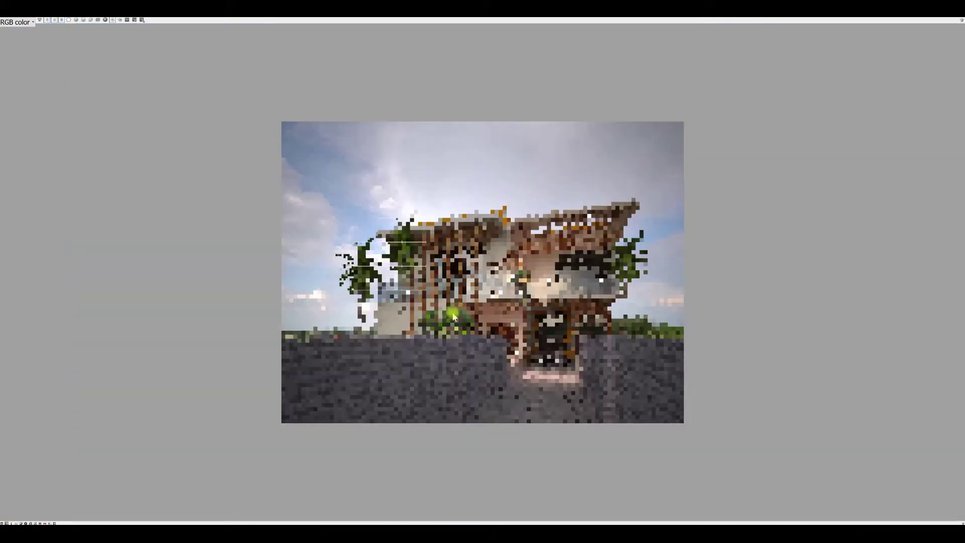
scroll(453, 316, "up", 3)
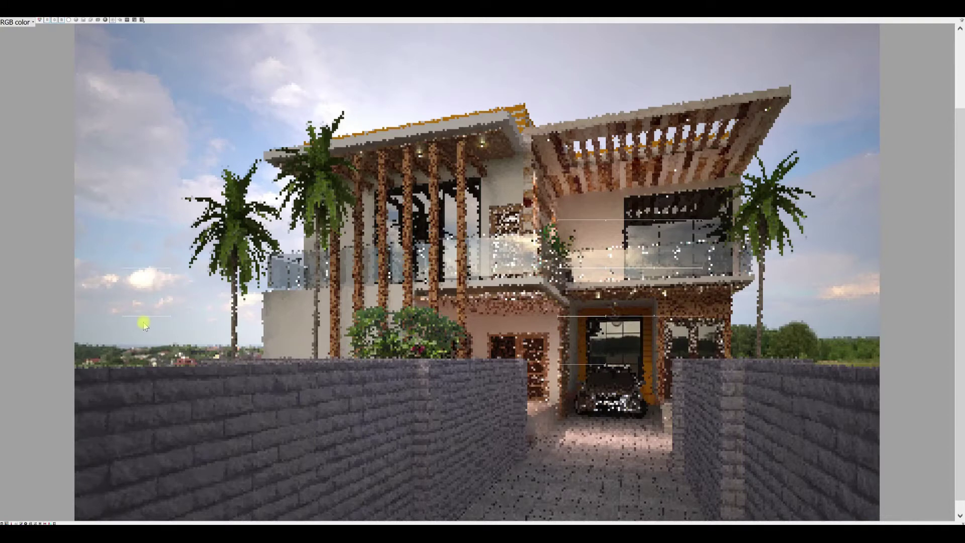
left_click(952, 18)
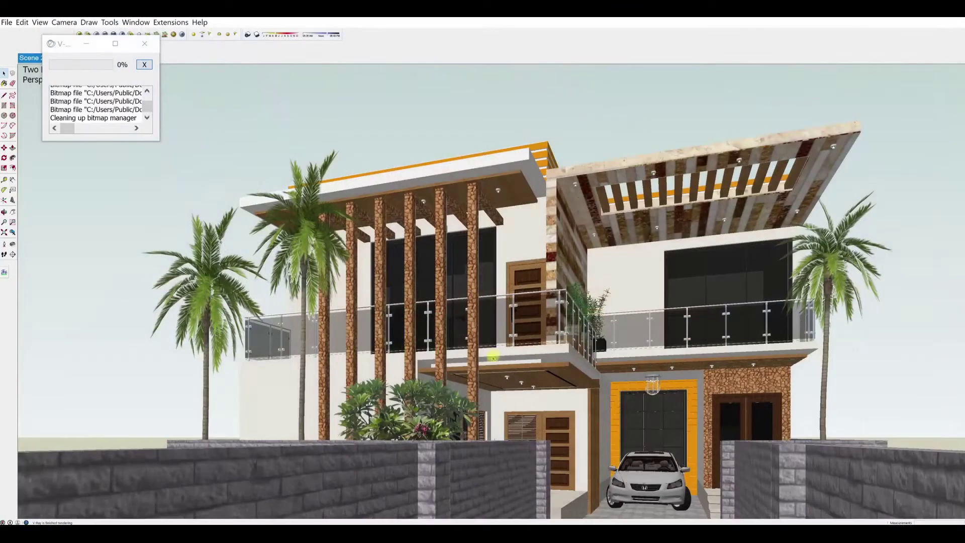
left_click(144, 43)
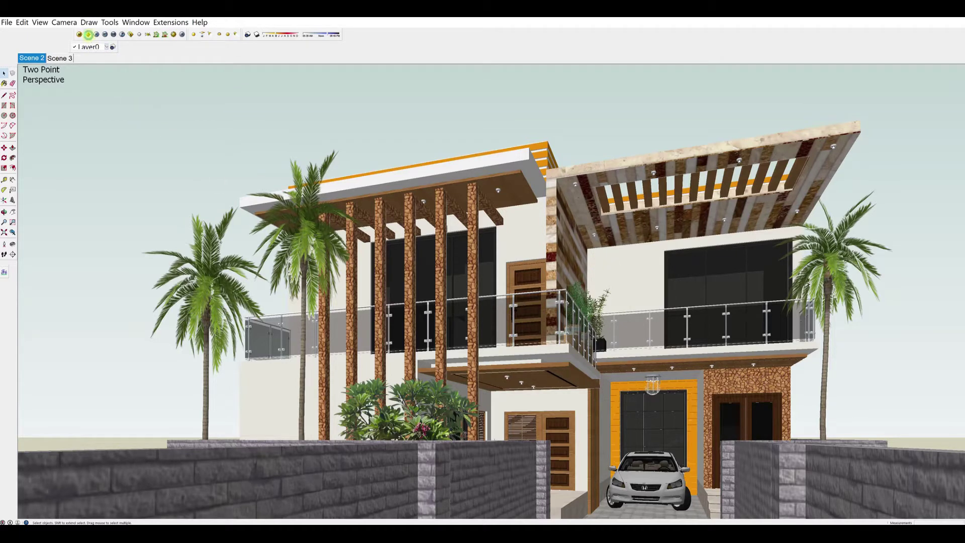
- Open the GI skylight texture in V-Ray's Environment options and set its texture type to TexBitmap
left_click(88, 34)
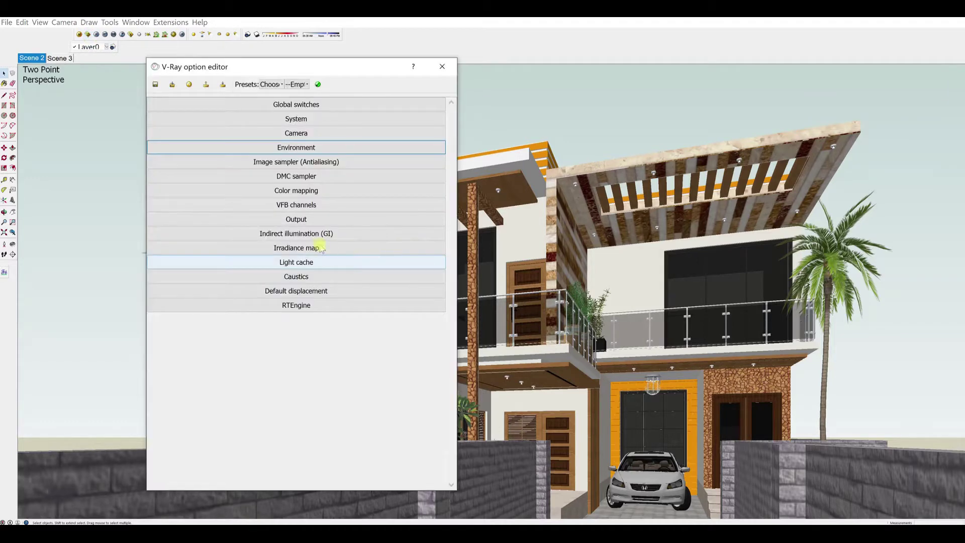
left_click(296, 147)
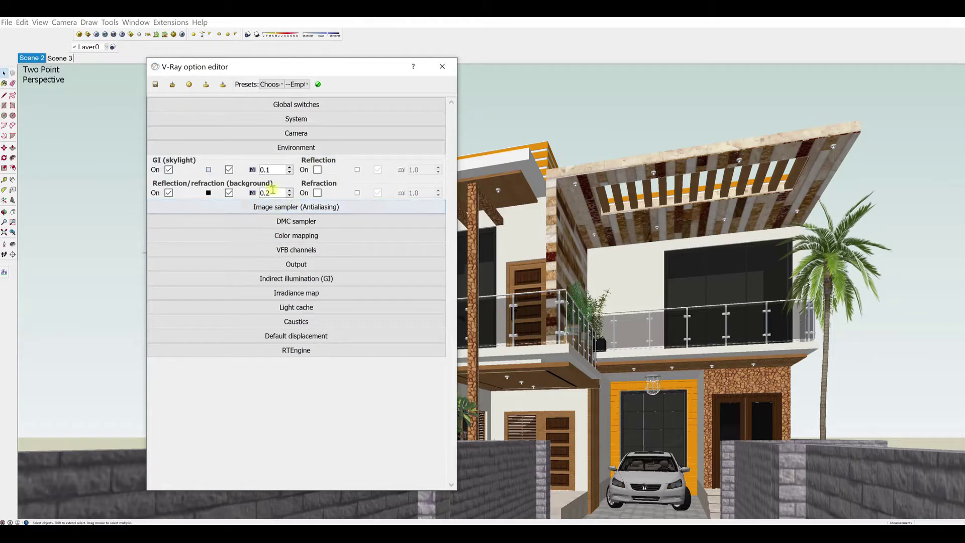
left_click(253, 170)
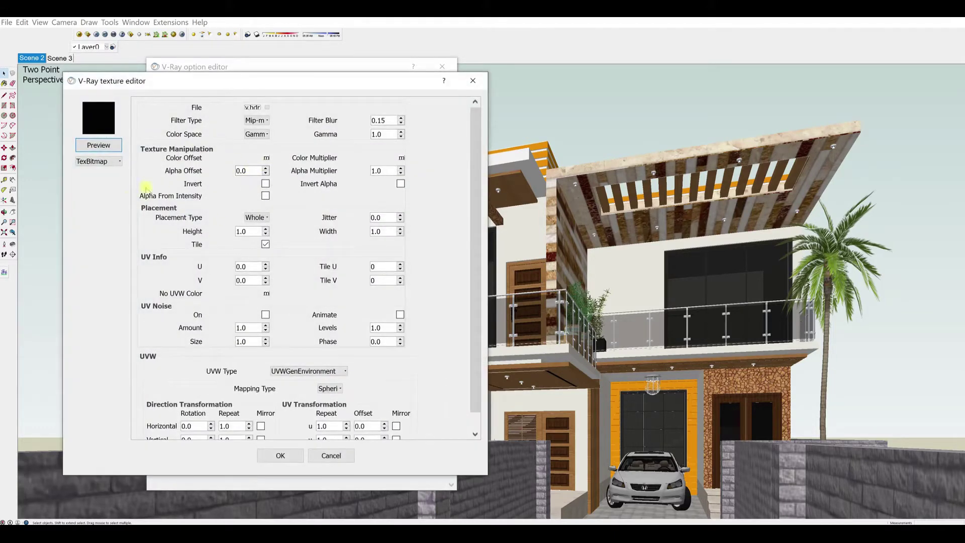
left_click(97, 163)
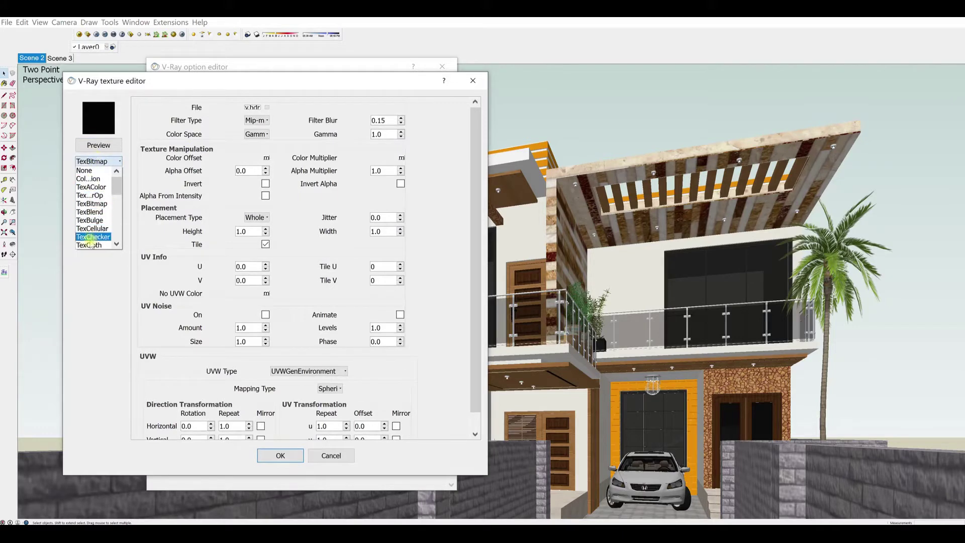
left_click(91, 203)
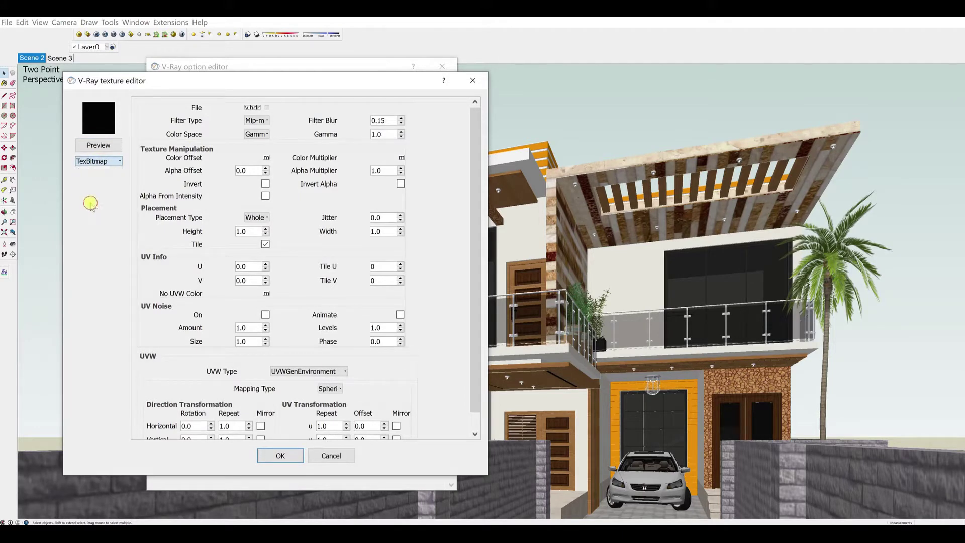
- Browse the desktop for the skylight bitmap's HDR image file, Early Morning Sky.hdr, and leave the file browser
left_click(267, 108)
left_click_drag(429, 136, 409, 329)
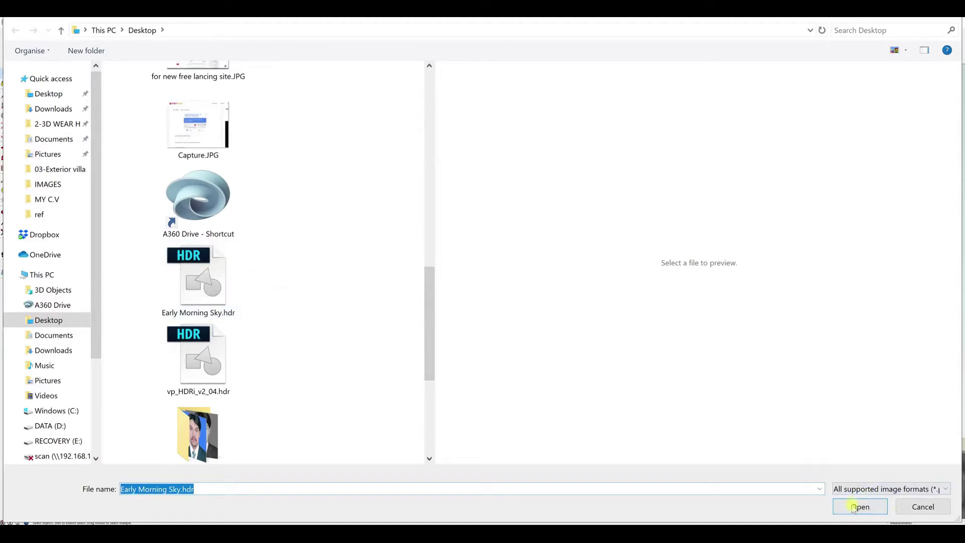
left_click(928, 510)
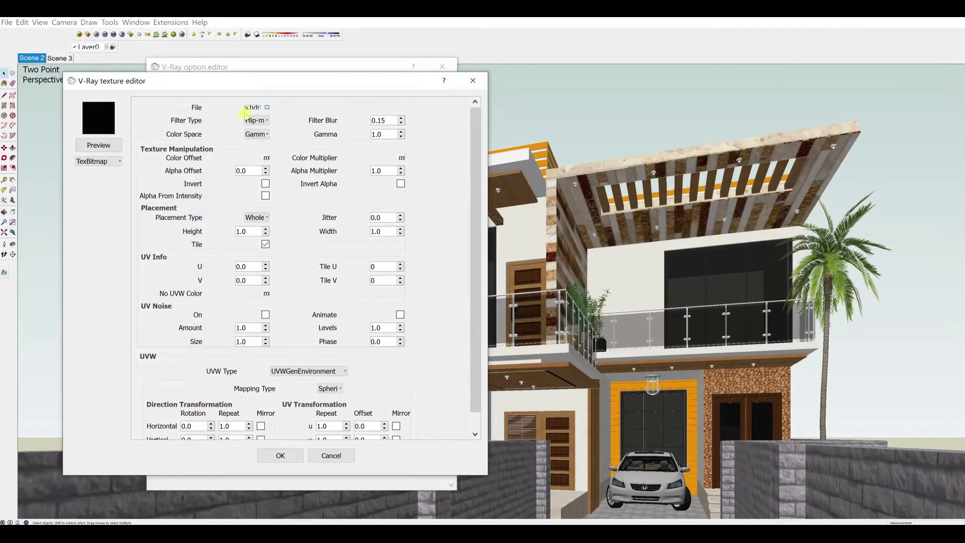
- Set the skylight texture's UVW type to UVWGenEnvironment with Spherical mapping and accept the texture settings
scroll(477, 251, "down", 1)
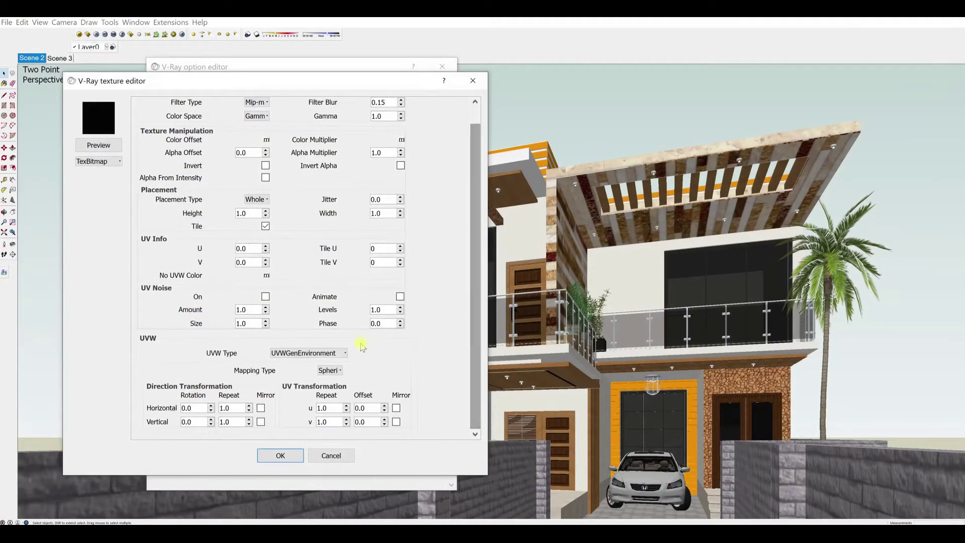
left_click(331, 353)
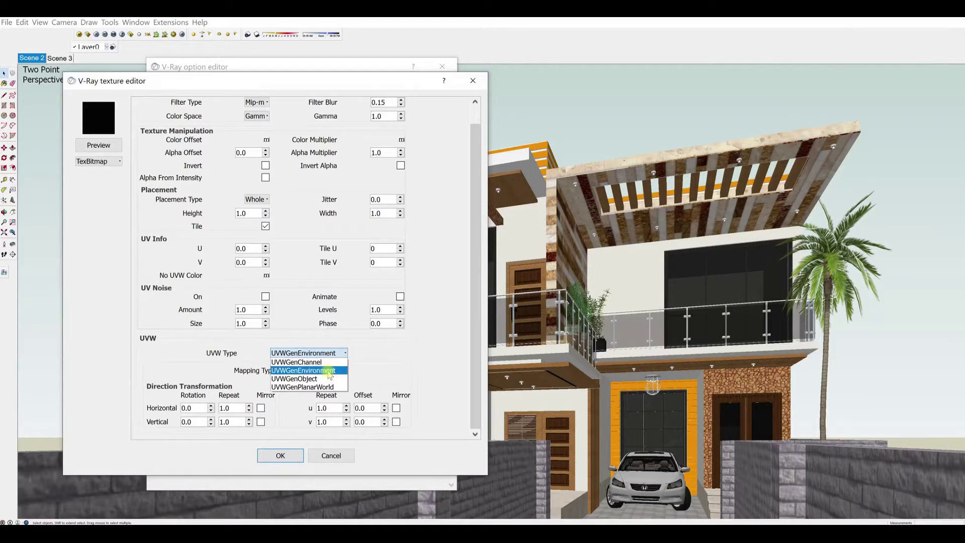
left_click(399, 371)
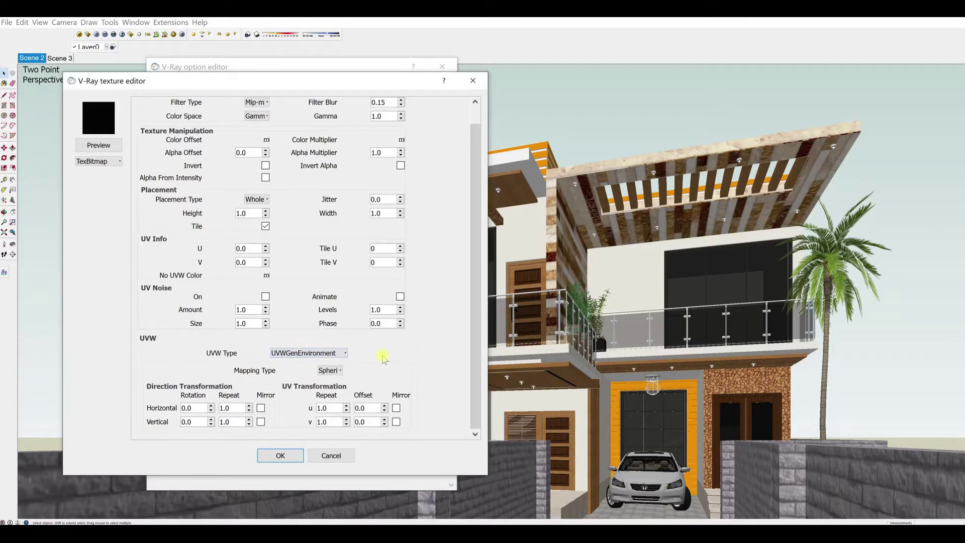
left_click(330, 371)
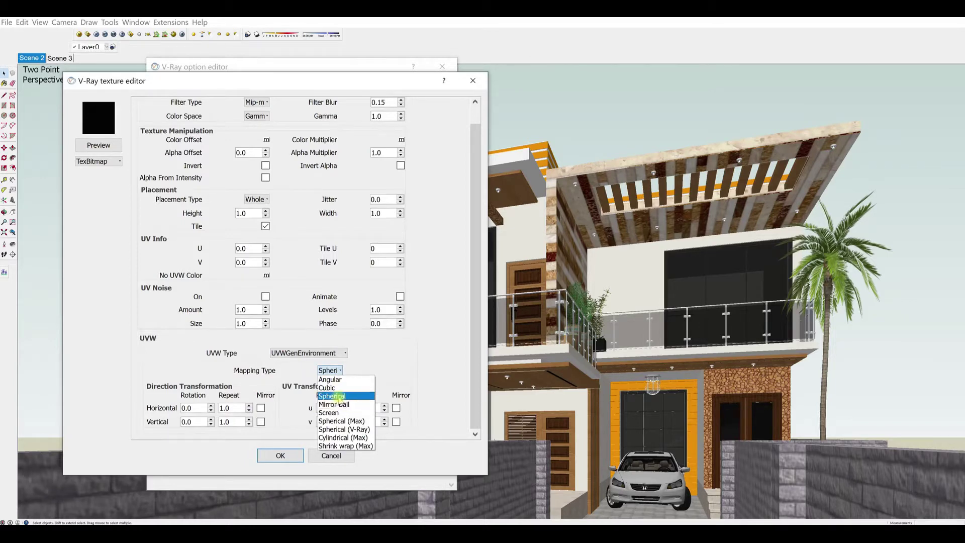
left_click(391, 372)
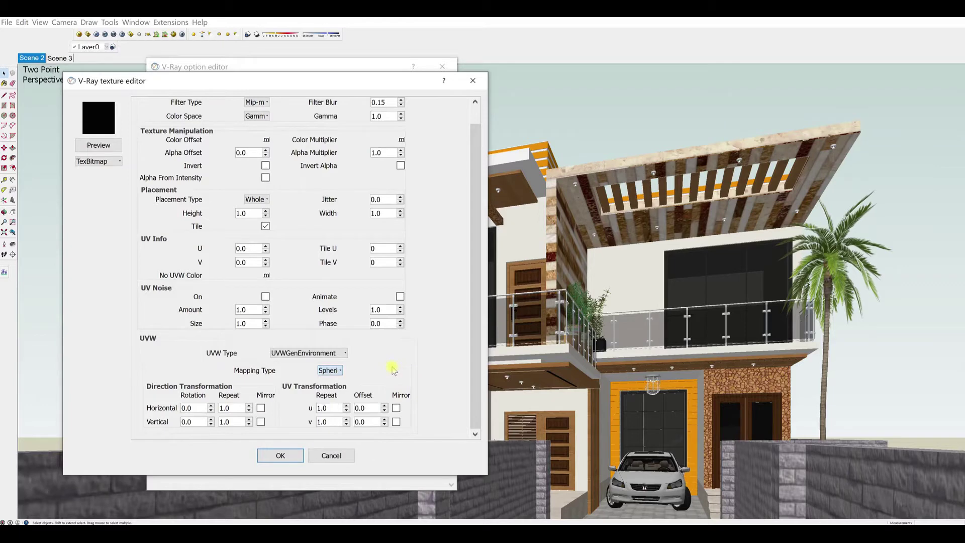
left_click(281, 455)
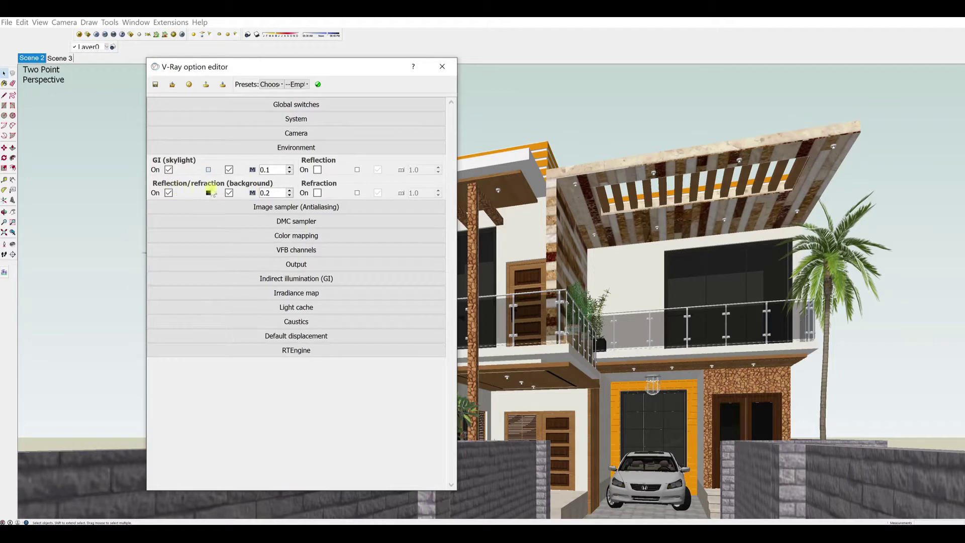
- Review the bitmap textures assigned to the reflection/refraction background and the GI skylight without changing them
left_click(252, 193)
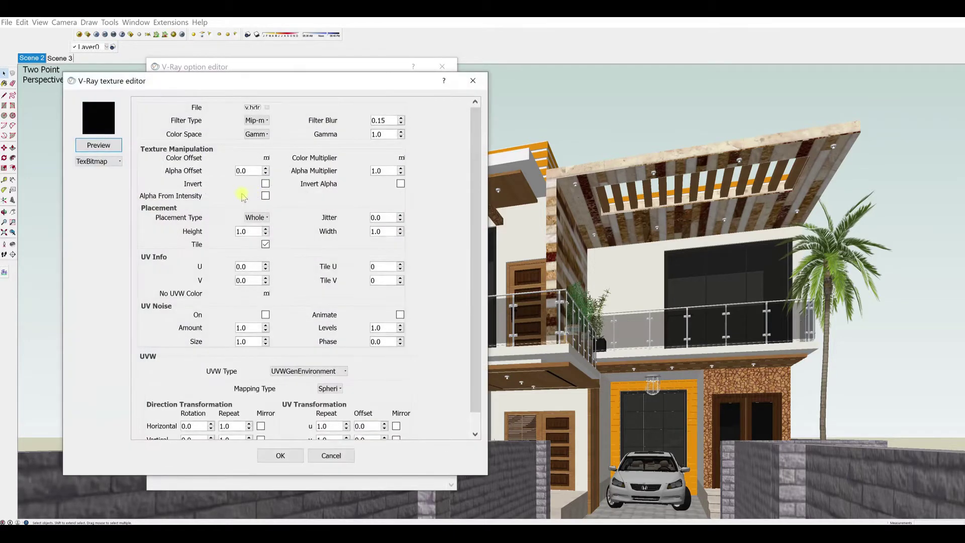
left_click(472, 81)
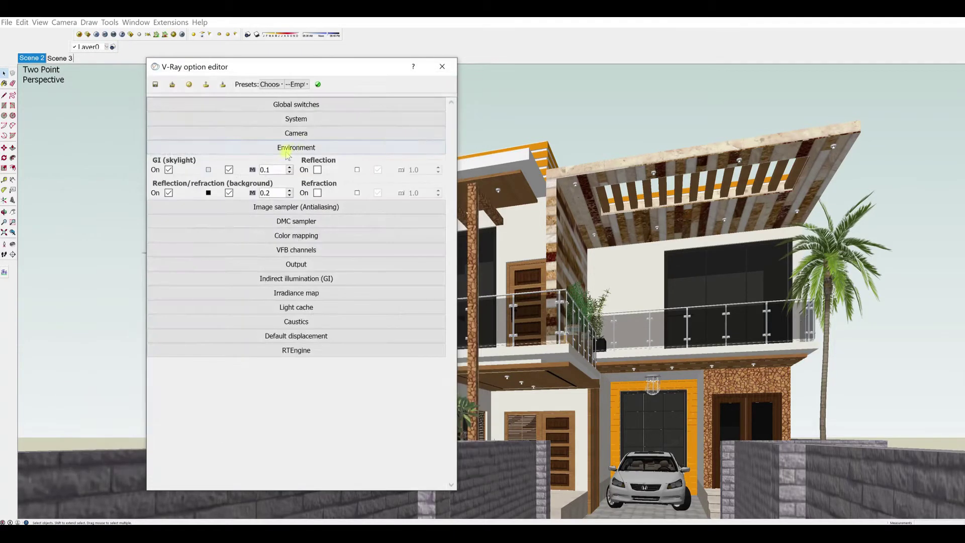
left_click(253, 170)
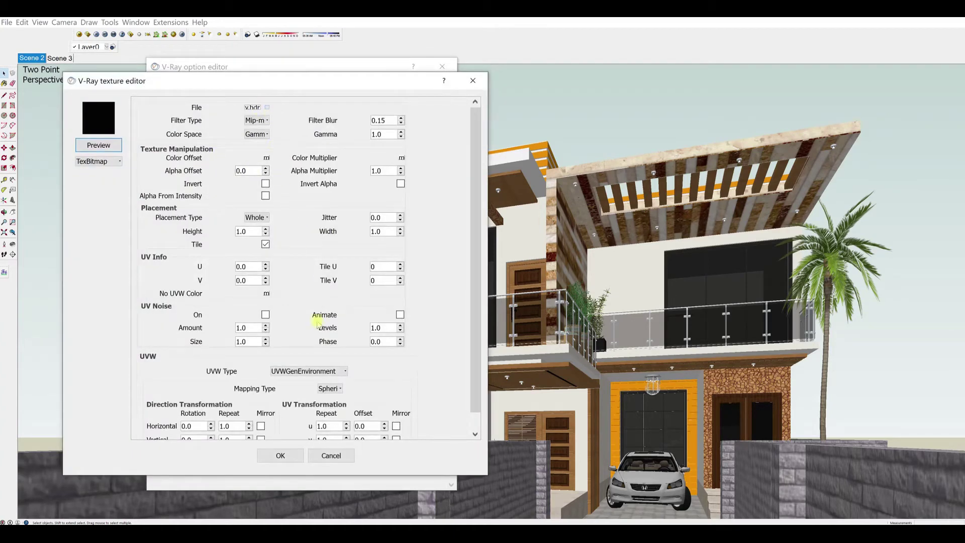
scroll(341, 393, "down", 1)
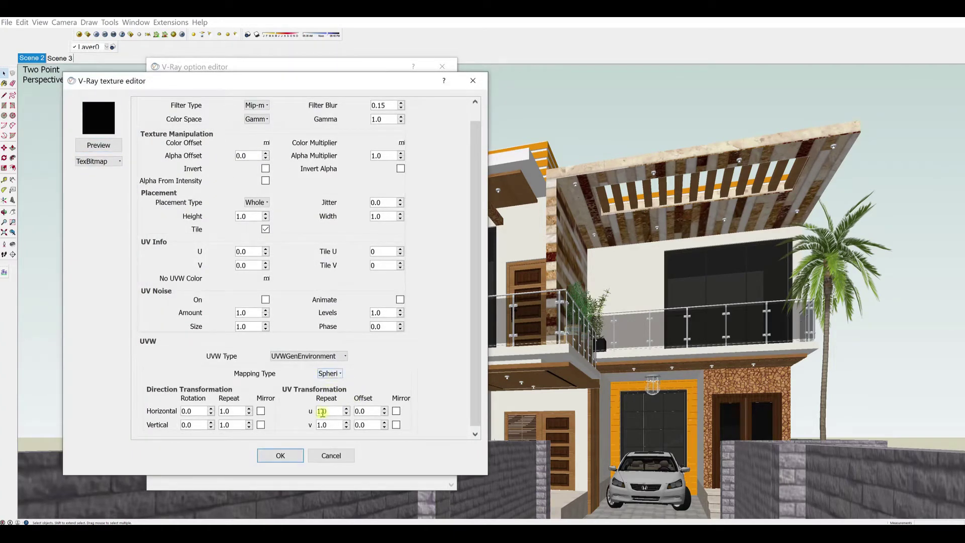
left_click(330, 455)
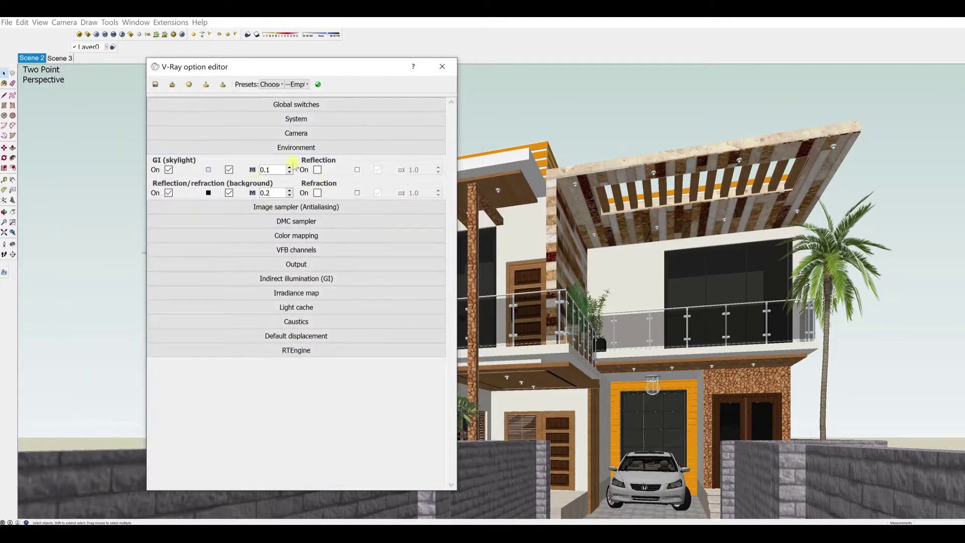
left_click(297, 149)
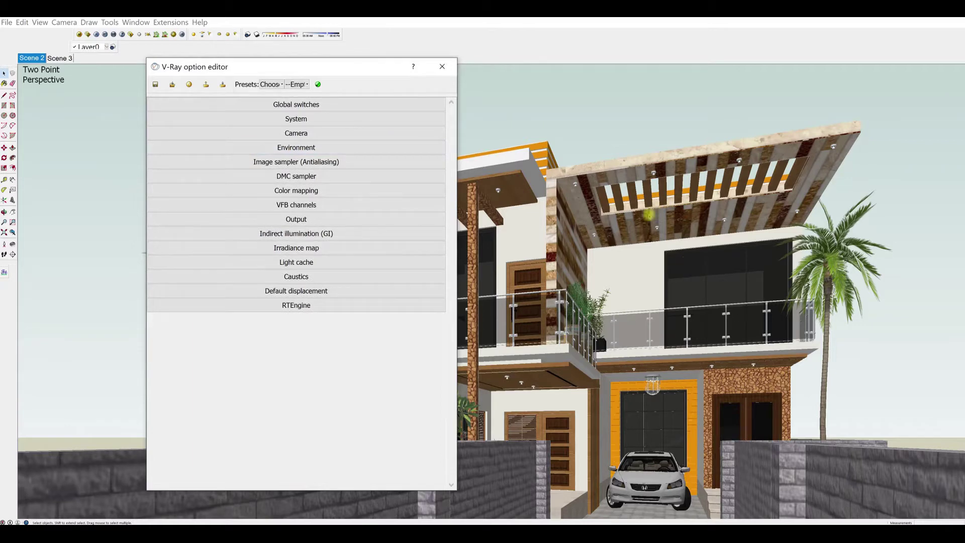
- Review the physical camera parameters and the environment multipliers in the V-Ray options
left_click(296, 134)
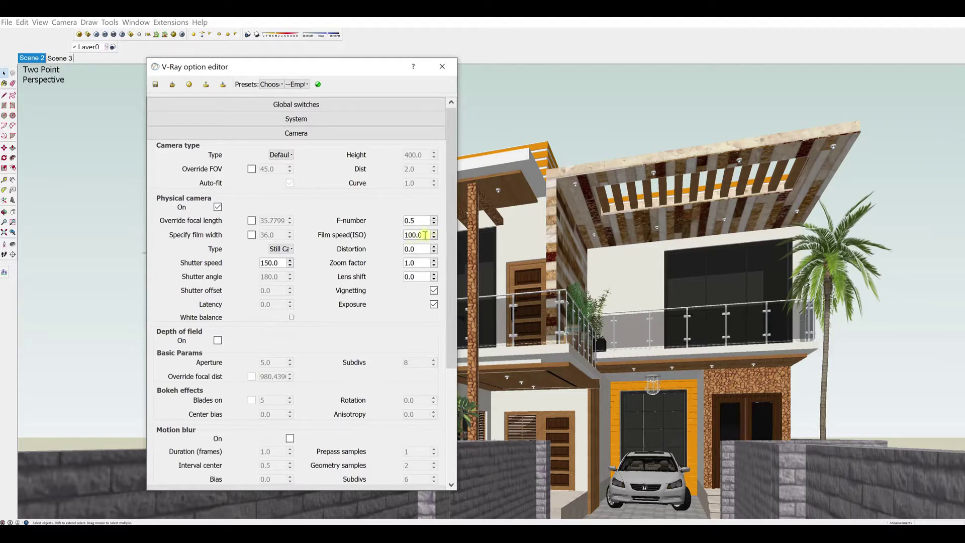
left_click(416, 276)
left_click(293, 133)
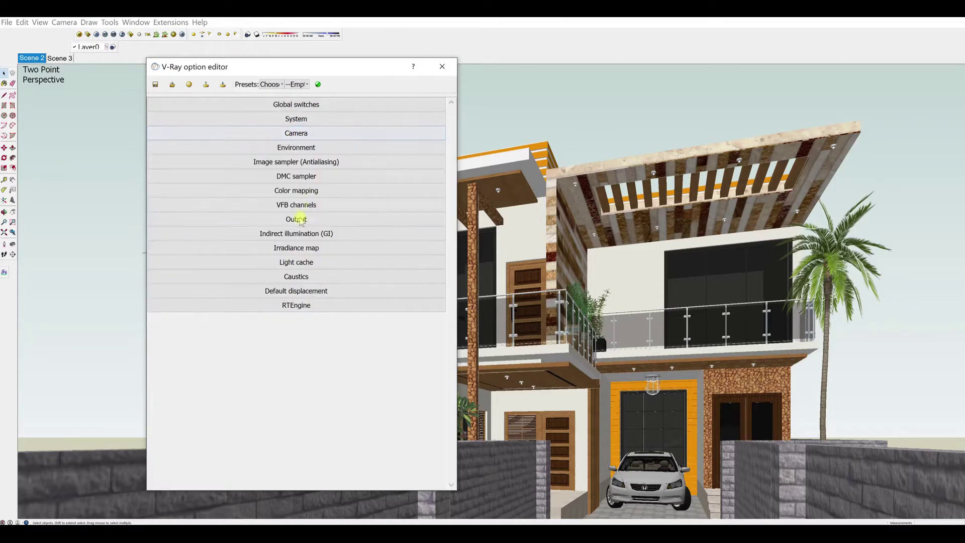
left_click(296, 148)
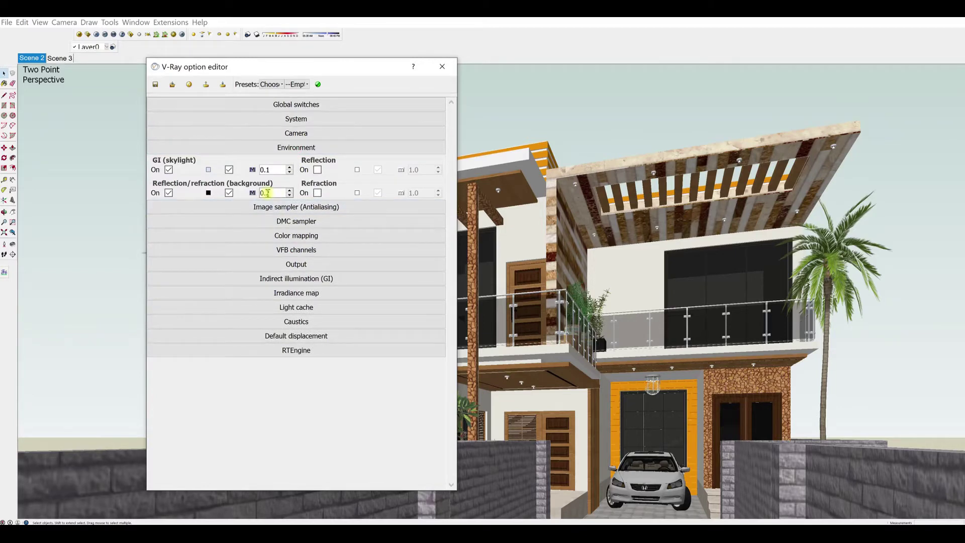
left_click(297, 147)
left_click(300, 134)
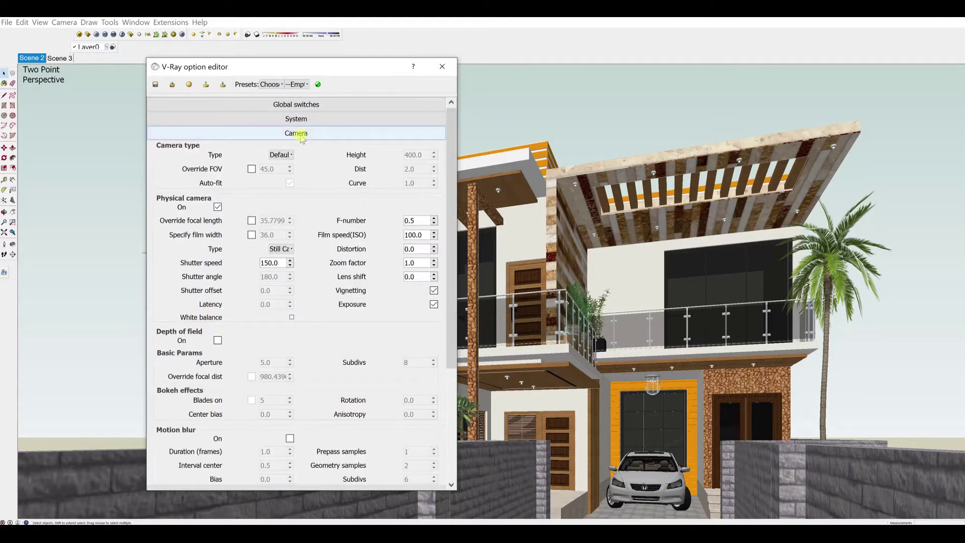
left_click(300, 134)
- Review the Global switches options and expand the System settings
left_click(302, 106)
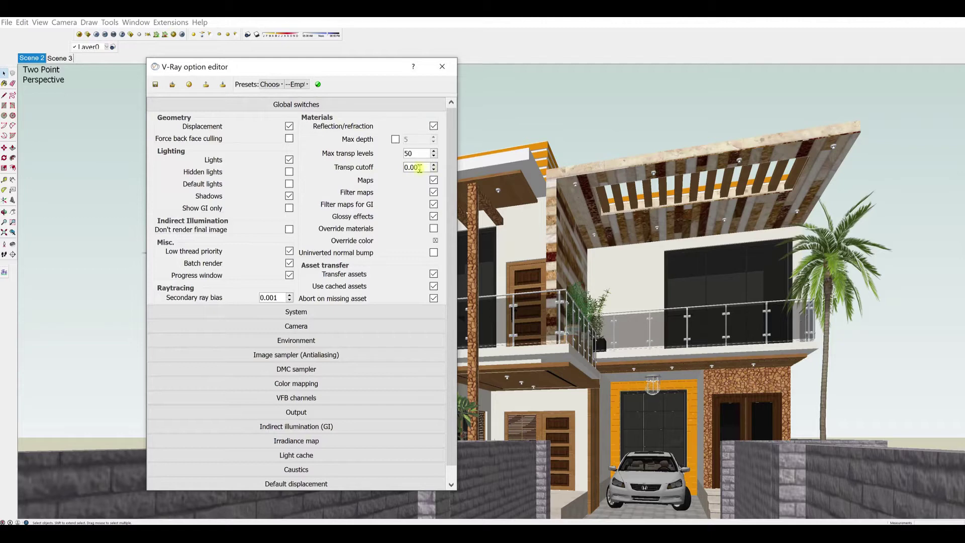
left_click(292, 105)
left_click(297, 119)
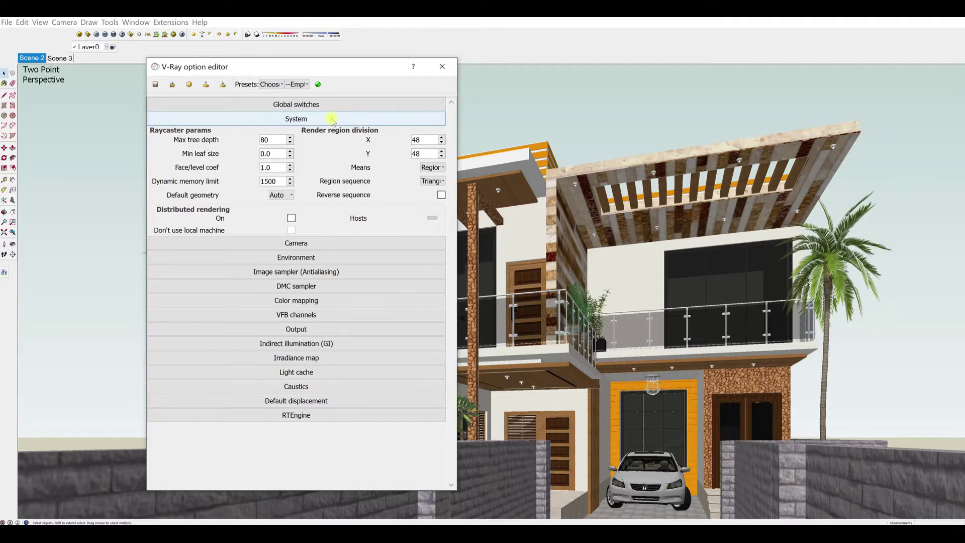
- Review the image sampler's subdivision settings and the available antialiasing filter types, keeping Catmull Rom
left_click(331, 120)
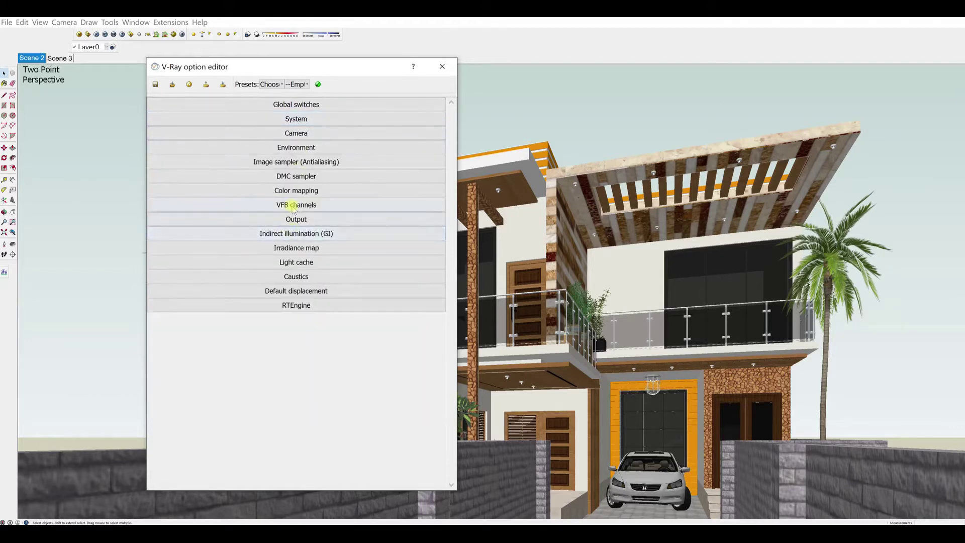
left_click(311, 161)
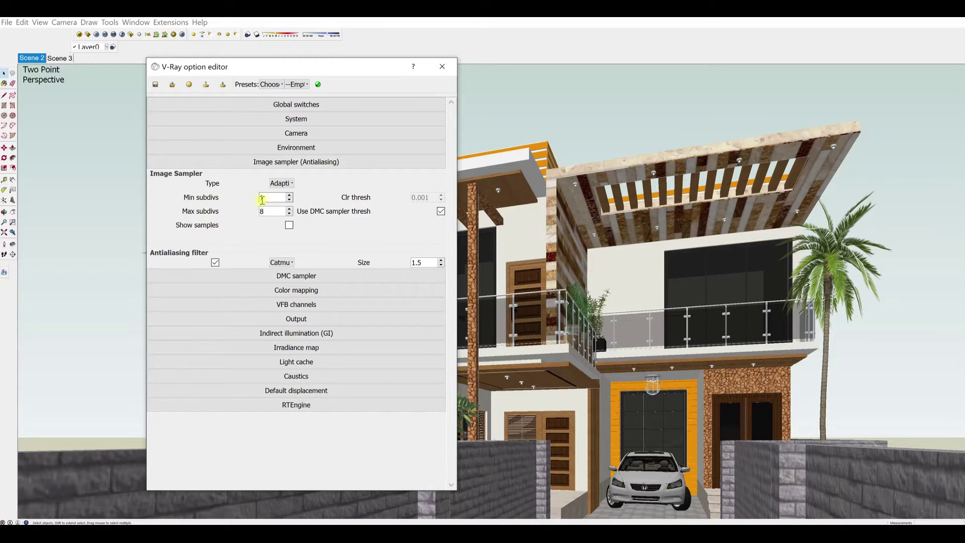
mouse_move(270, 197)
left_click(293, 263)
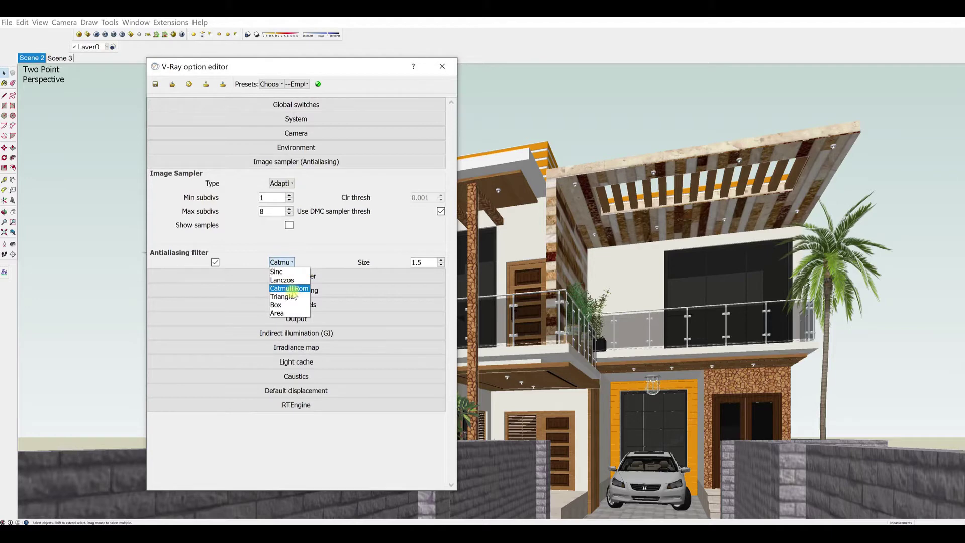
left_click(249, 246)
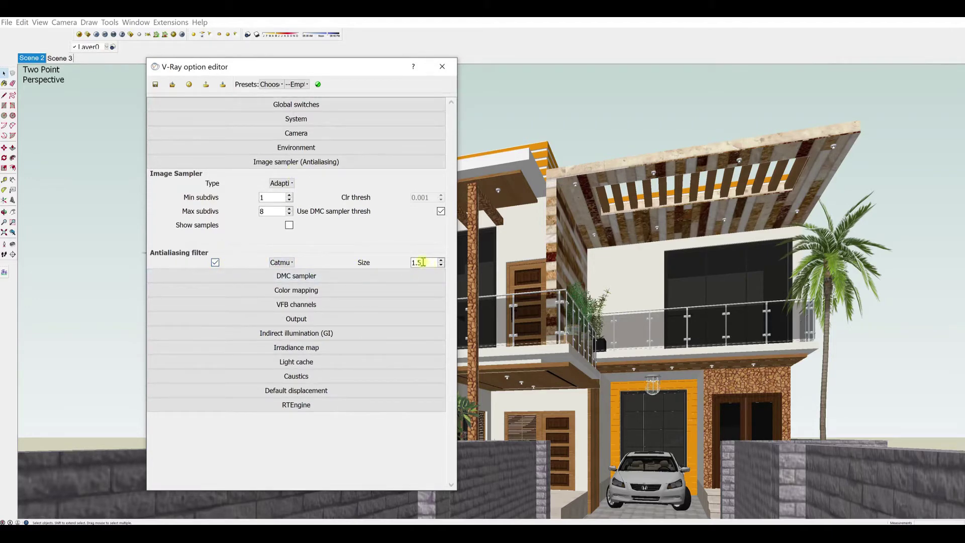
left_click(314, 161)
- Review the DMC sampler's noise threshold and the color mapping settings
left_click(311, 177)
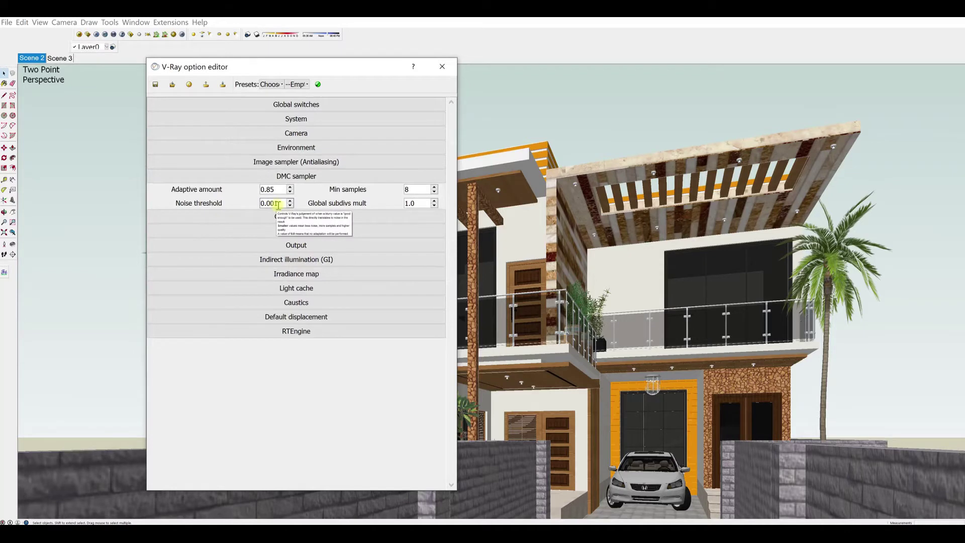
left_click(284, 176)
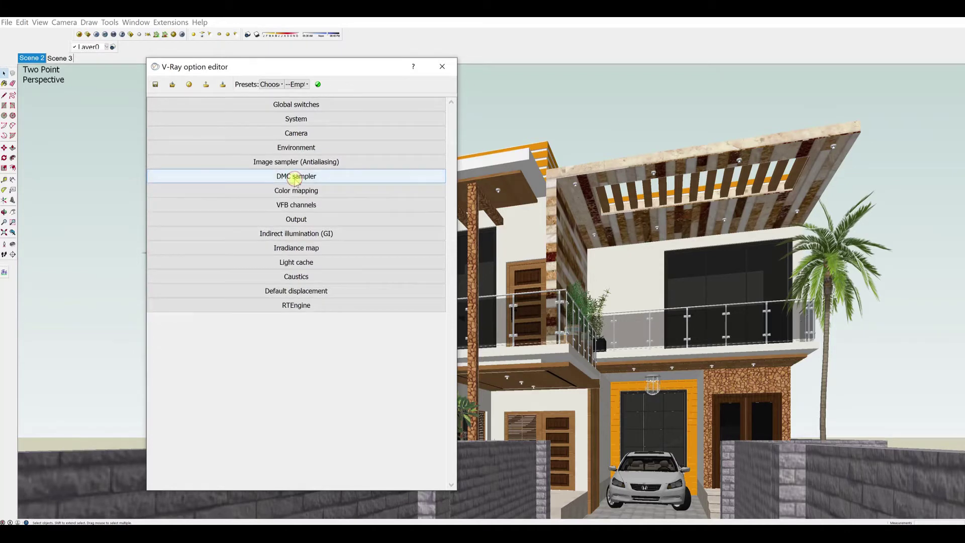
left_click(289, 195)
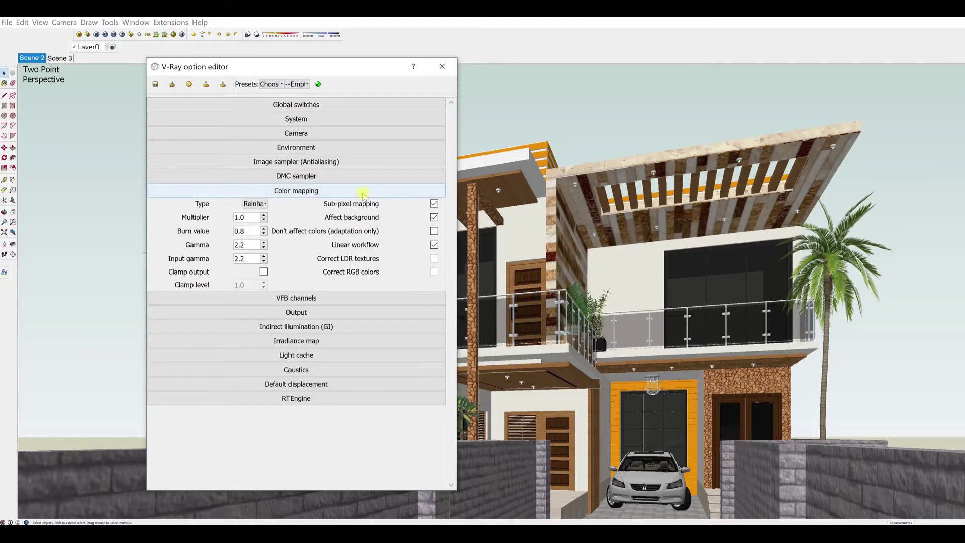
left_click(304, 190)
- Select Material ID among the standard VFB channels and add one more custom render channel
left_click(299, 205)
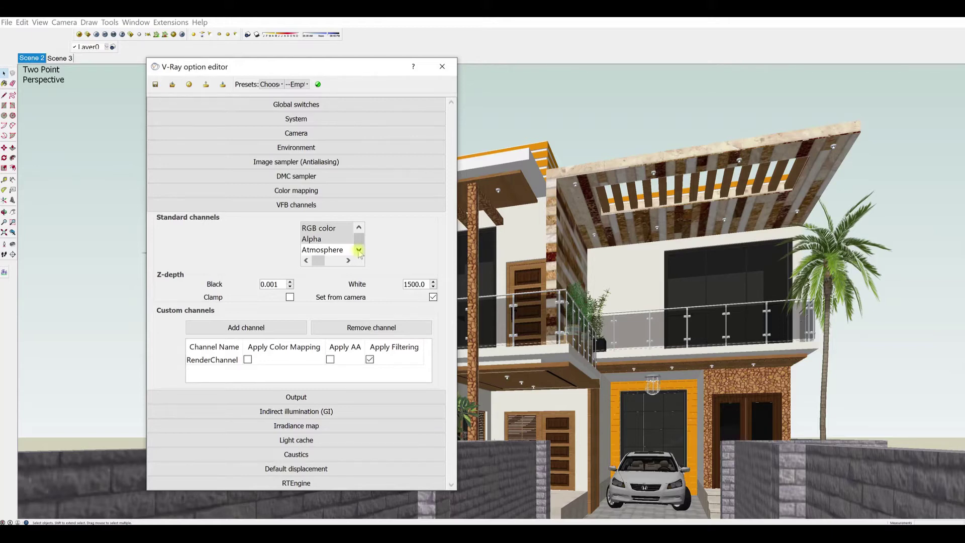
left_click(359, 249)
left_click(358, 250)
left_click(358, 250)
left_click(358, 250)
left_click(358, 250)
left_click(358, 250)
left_click(358, 249)
left_click(358, 250)
left_click(359, 249)
left_click(315, 240)
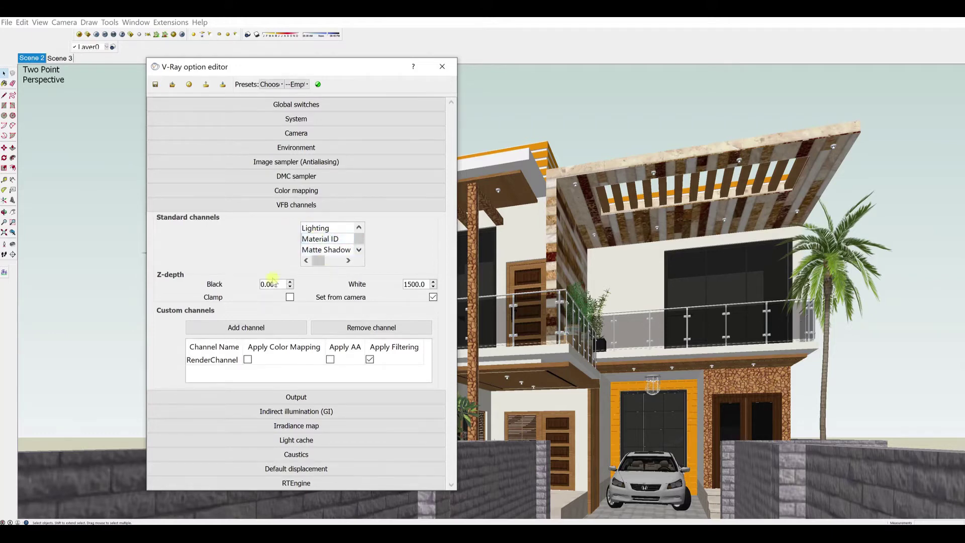
left_click(232, 331)
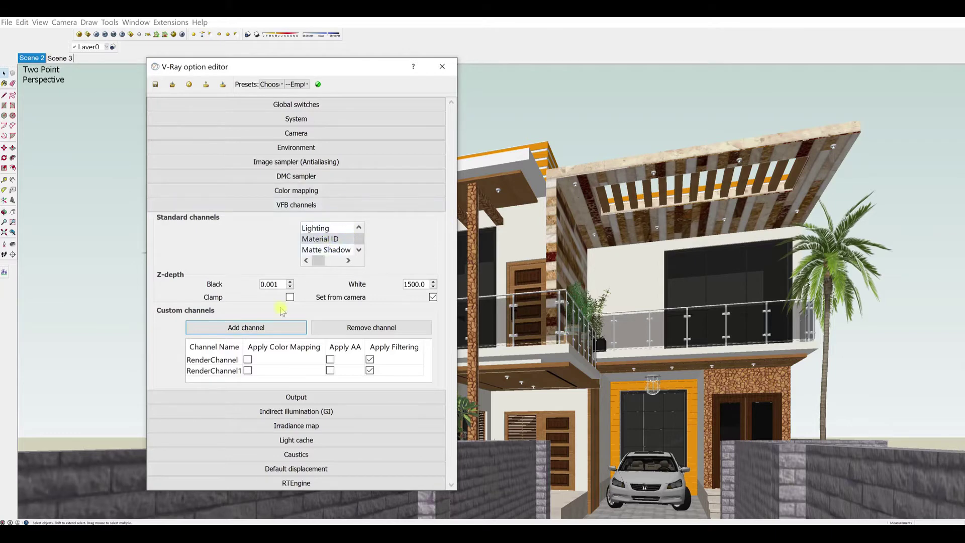
left_click(304, 205)
- Review the output size and the indirect illumination settings, including the effect of the ambient occlusion switch
left_click(298, 220)
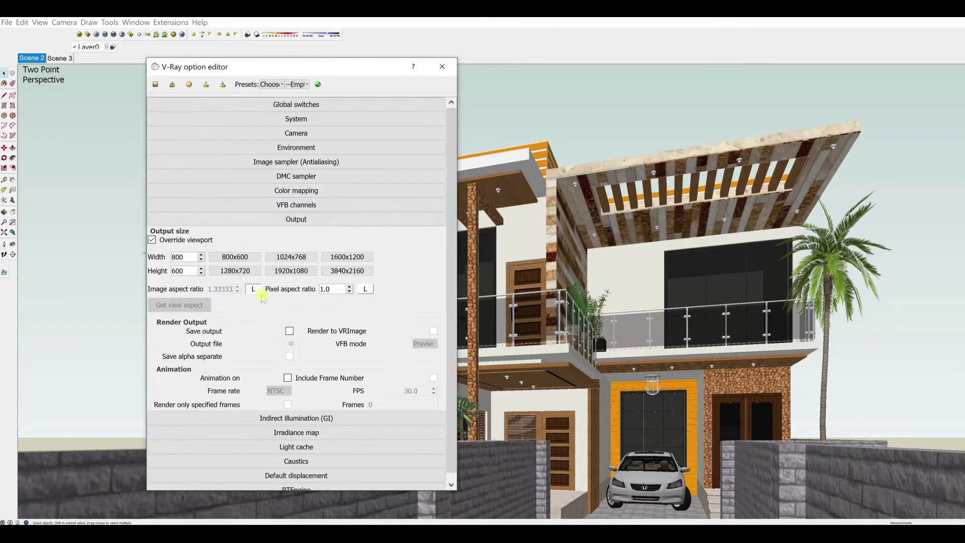
left_click(292, 220)
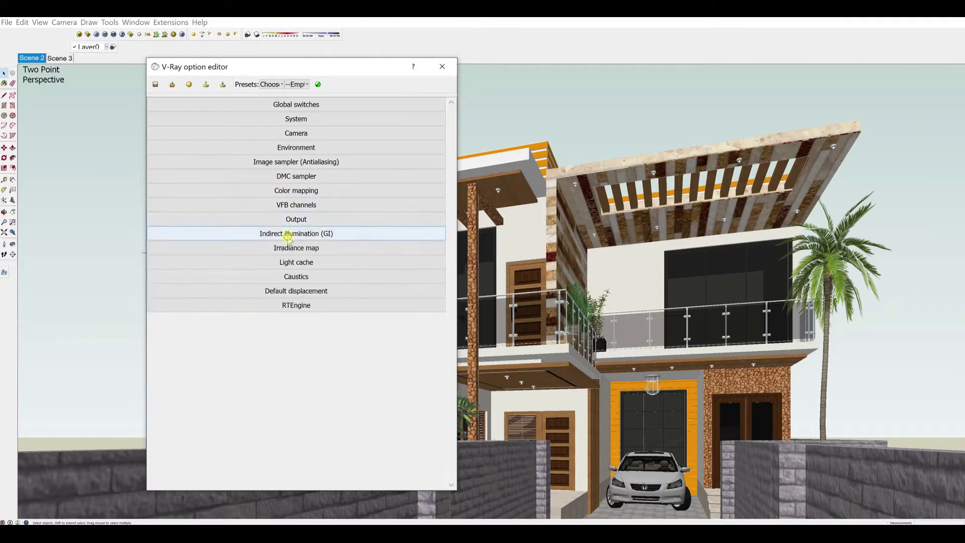
left_click(288, 235)
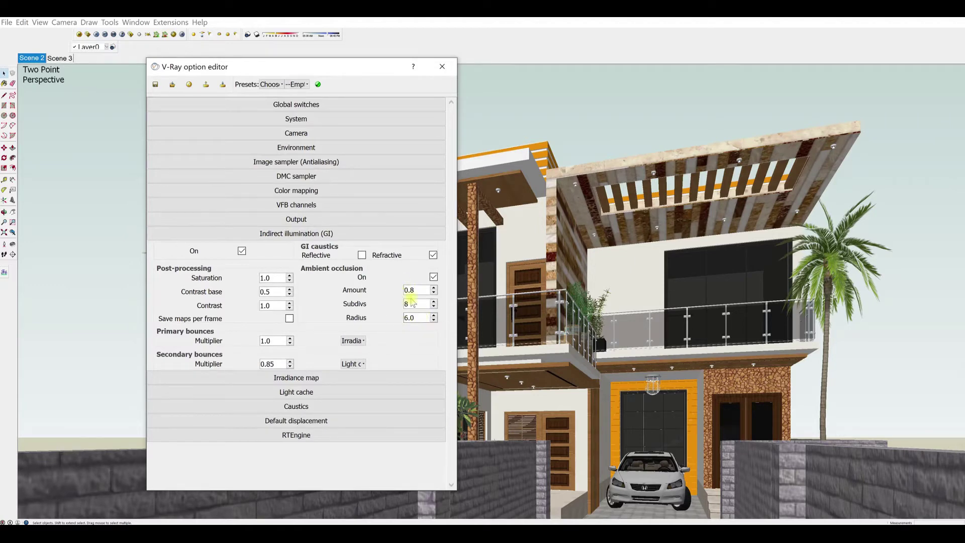
left_click(435, 278)
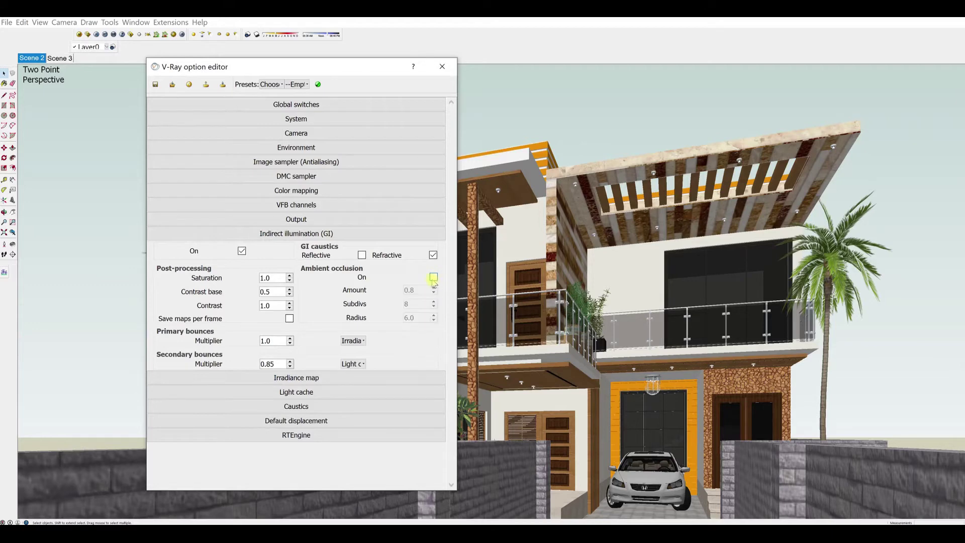
left_click(434, 278)
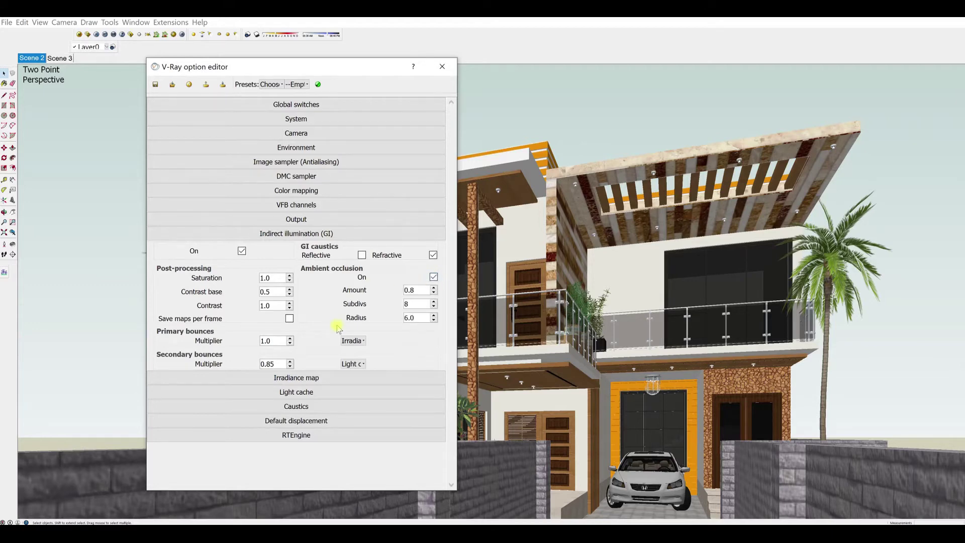
left_click(292, 234)
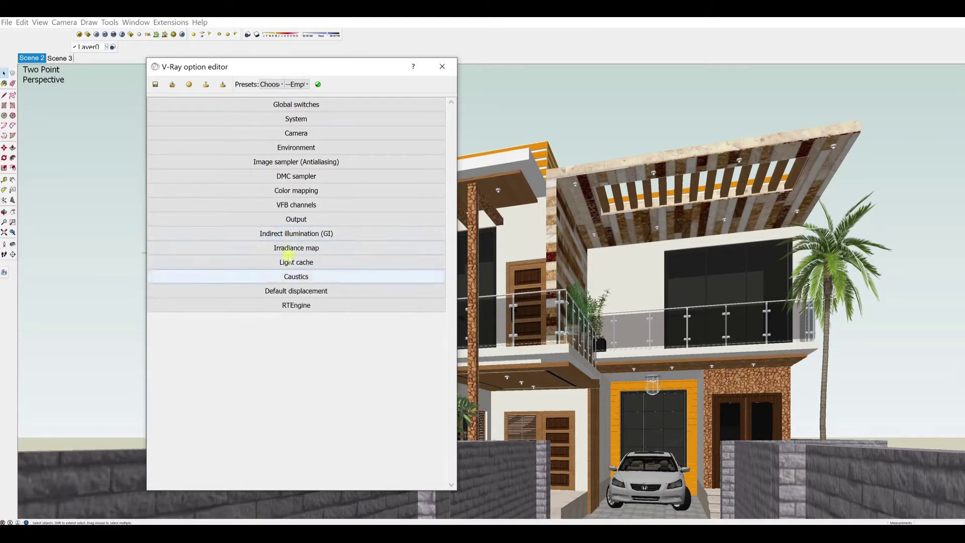
- Review the irradiance map's basic parameters, including the min rate, max rate and HSph. subdivs
left_click(287, 248)
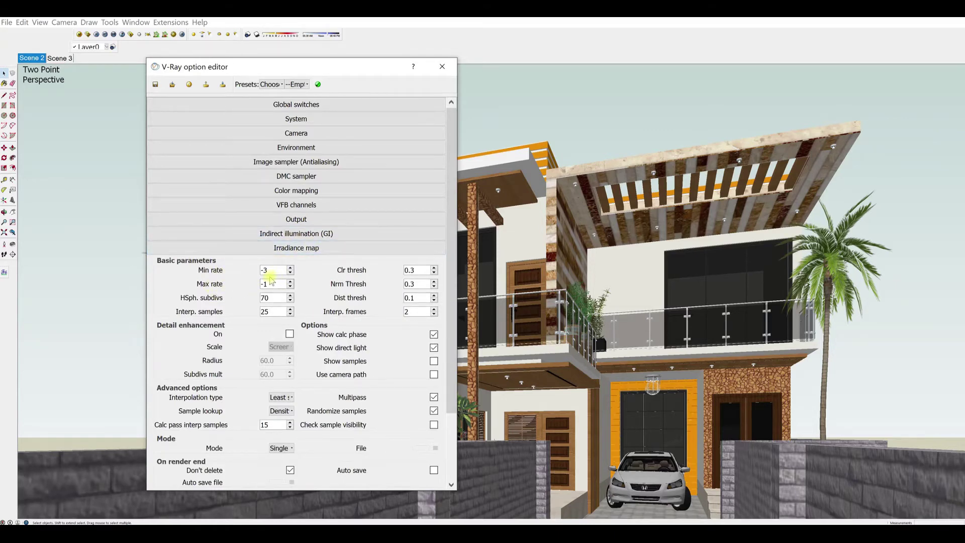
mouse_move(270, 271)
left_click_drag(282, 269, 258, 269)
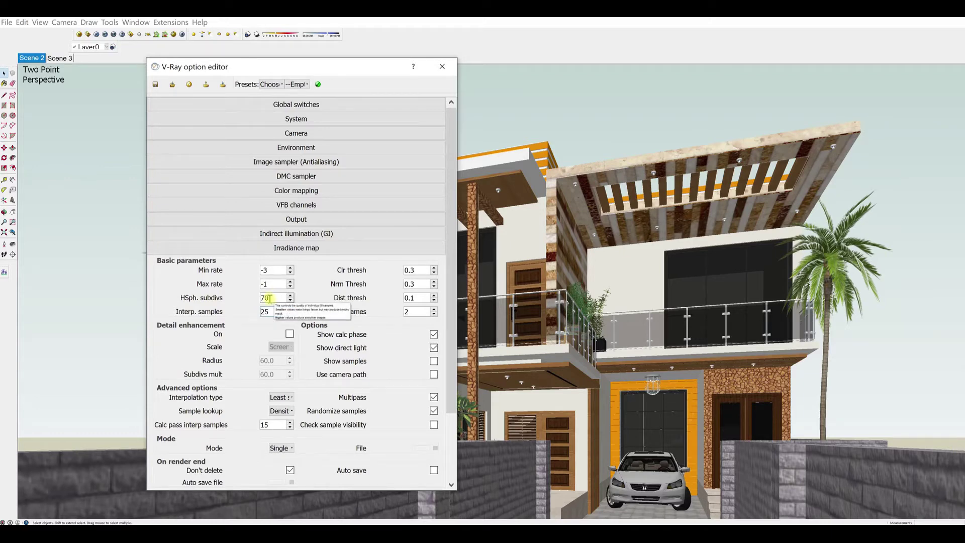
left_click(307, 249)
- Review the light cache subdivs and the other calculation parameters, and check the caustics settings
left_click(306, 262)
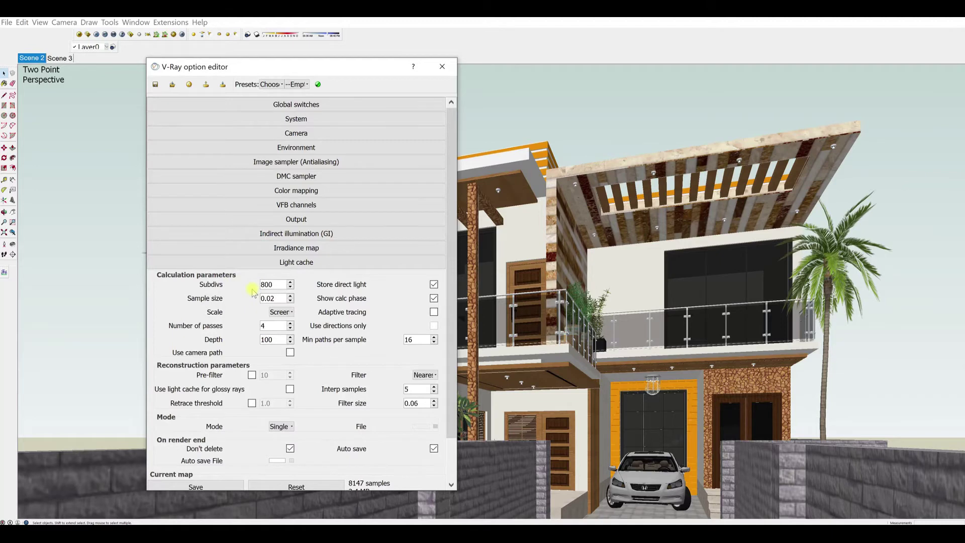
left_click_drag(277, 284, 249, 290)
left_click(320, 263)
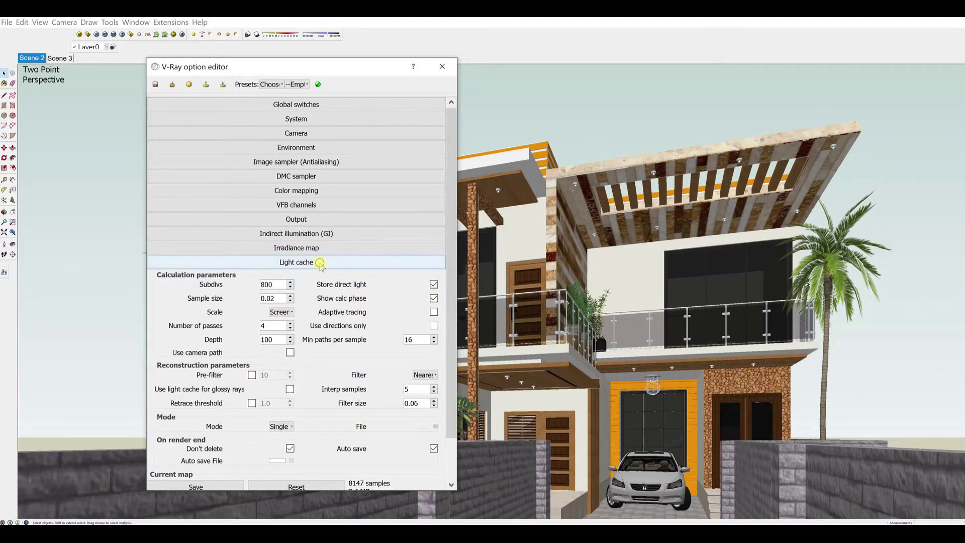
left_click(301, 276)
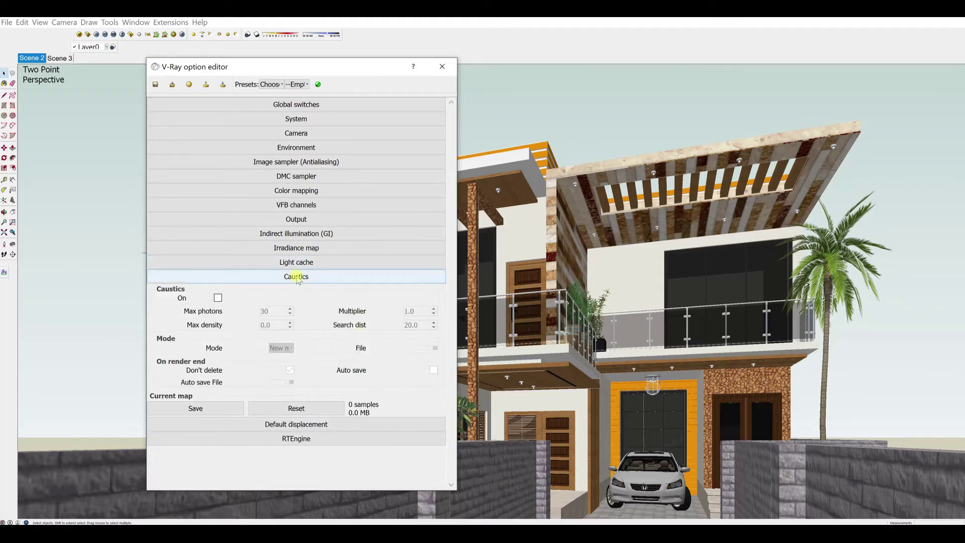
left_click(297, 277)
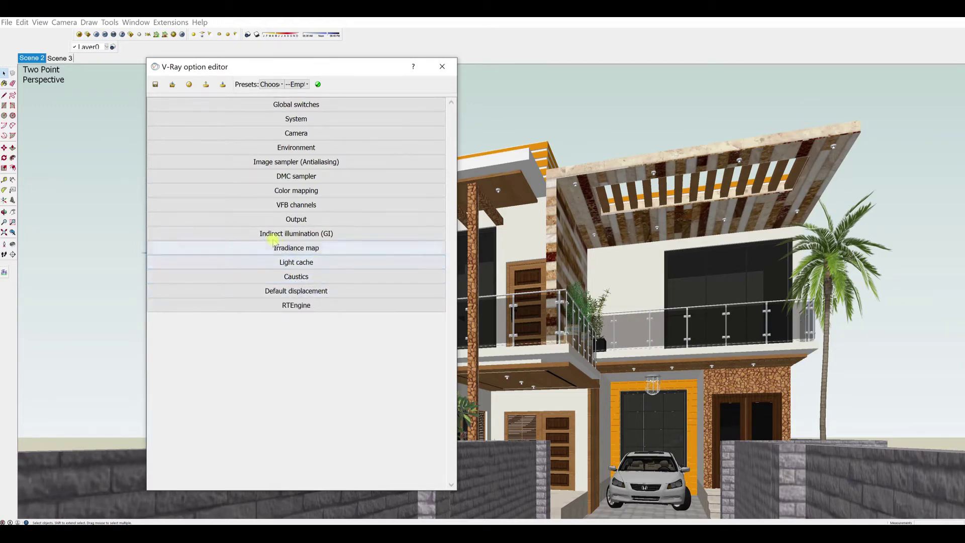
- Recheck the VFB channels, the available color mapping types and the DMC sampler settings, keeping Reinhard color mapping
left_click(302, 219)
left_click(303, 217)
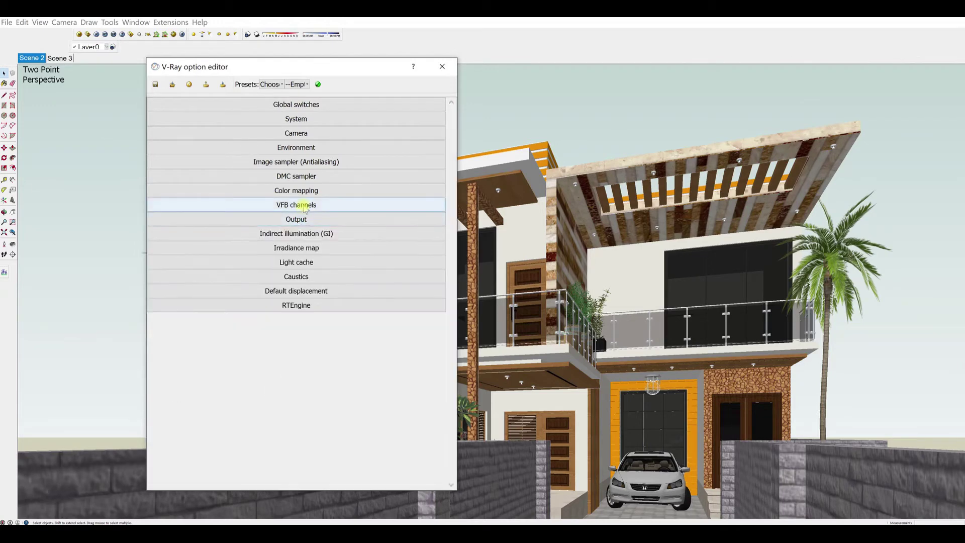
left_click(316, 206)
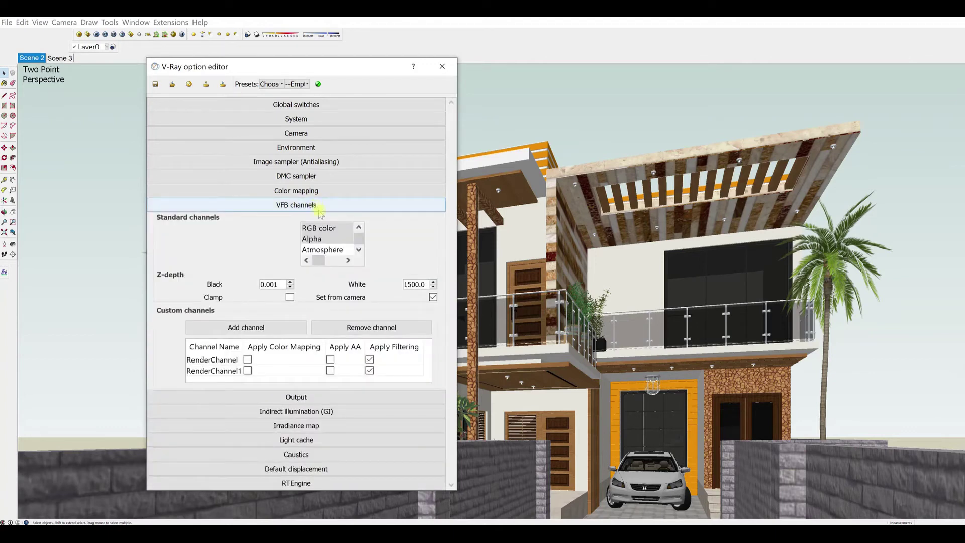
left_click(305, 205)
left_click(299, 191)
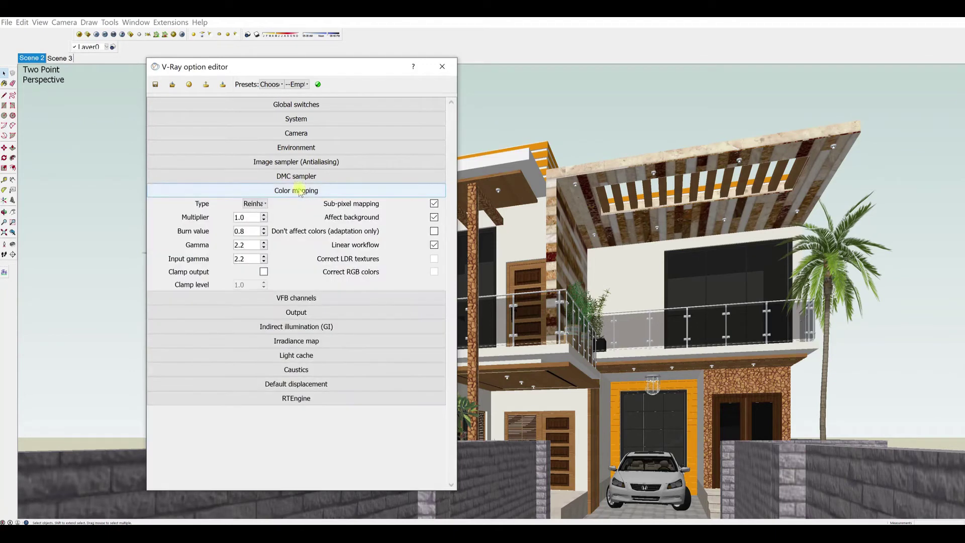
left_click(254, 203)
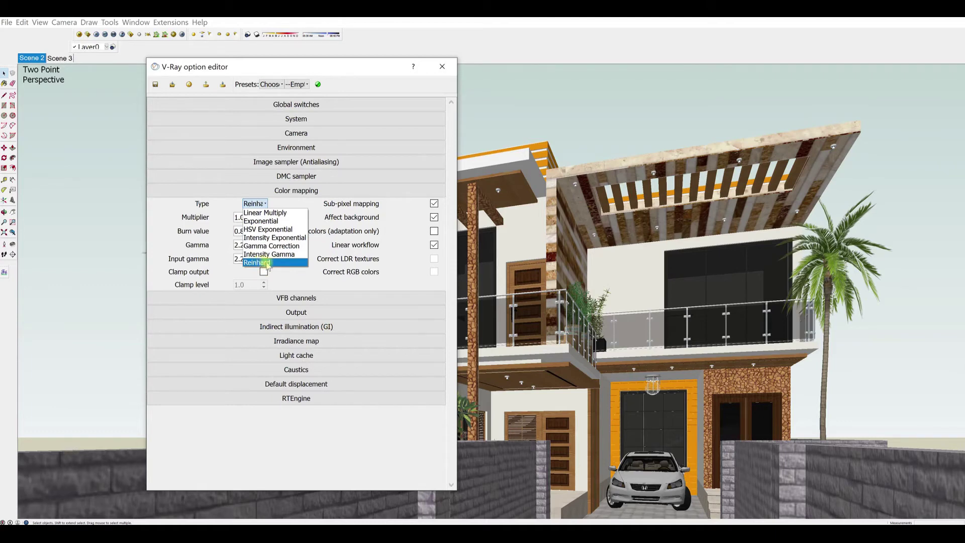
left_click(303, 287)
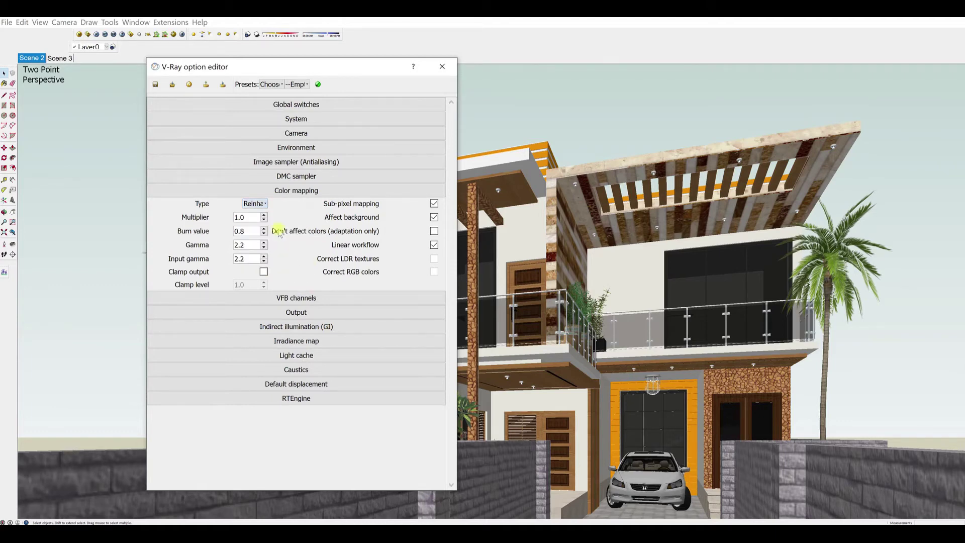
left_click(282, 190)
left_click(290, 177)
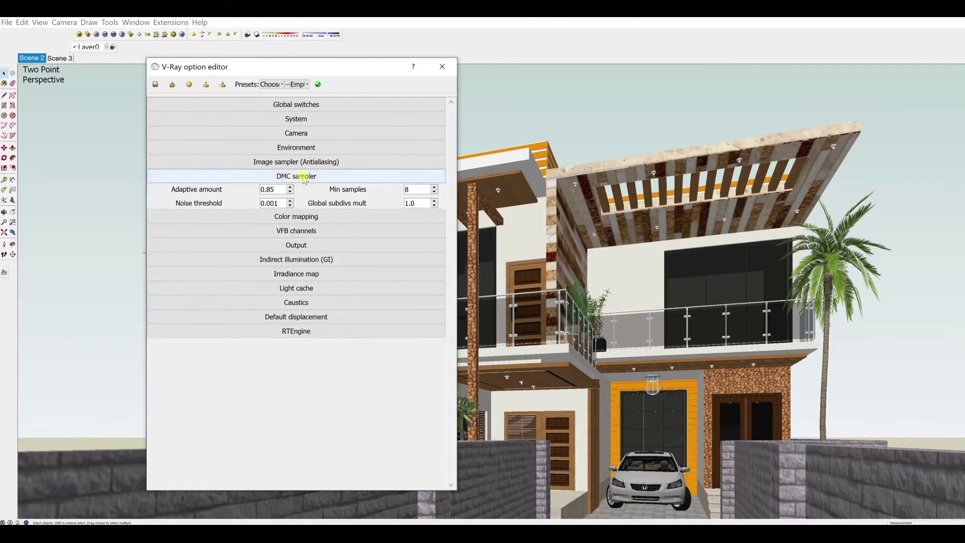
left_click(306, 178)
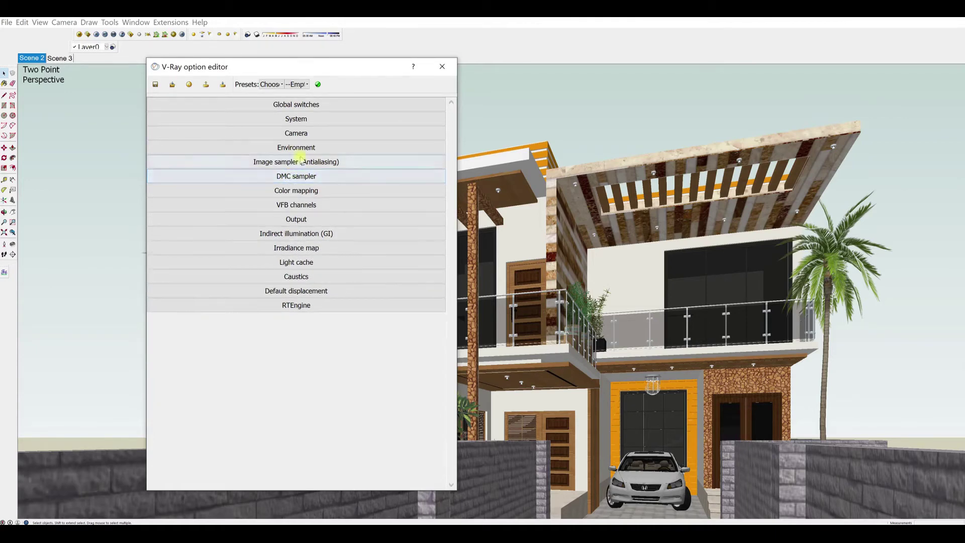
- Recheck the environment multipliers and the UVW mapping of the GI skylight's bitmap texture, accepting its settings as they are
left_click(302, 147)
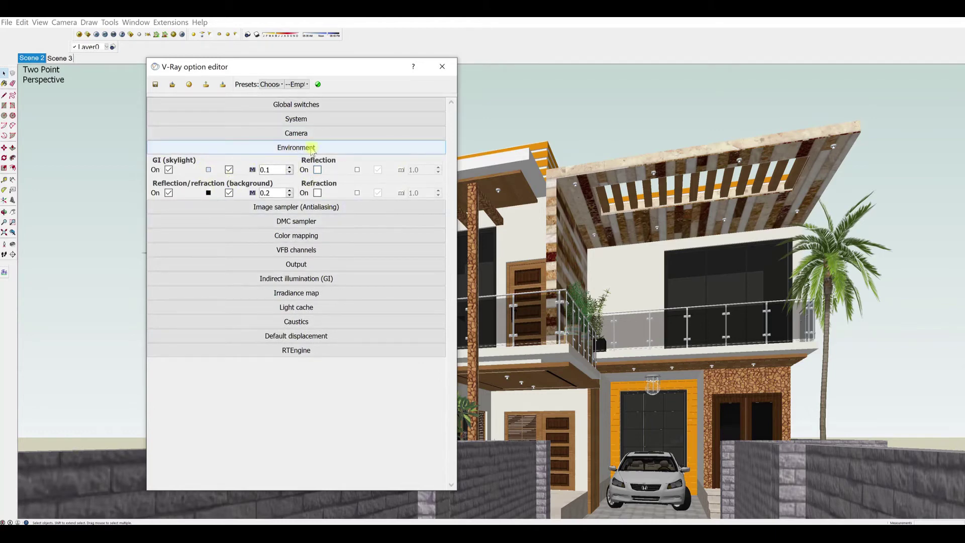
left_click(252, 170)
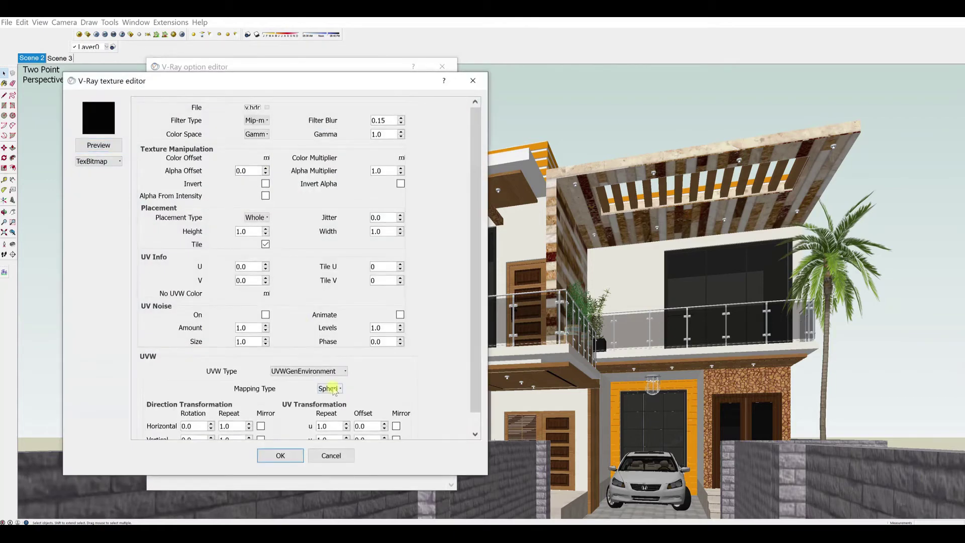
scroll(302, 382, "down", 1)
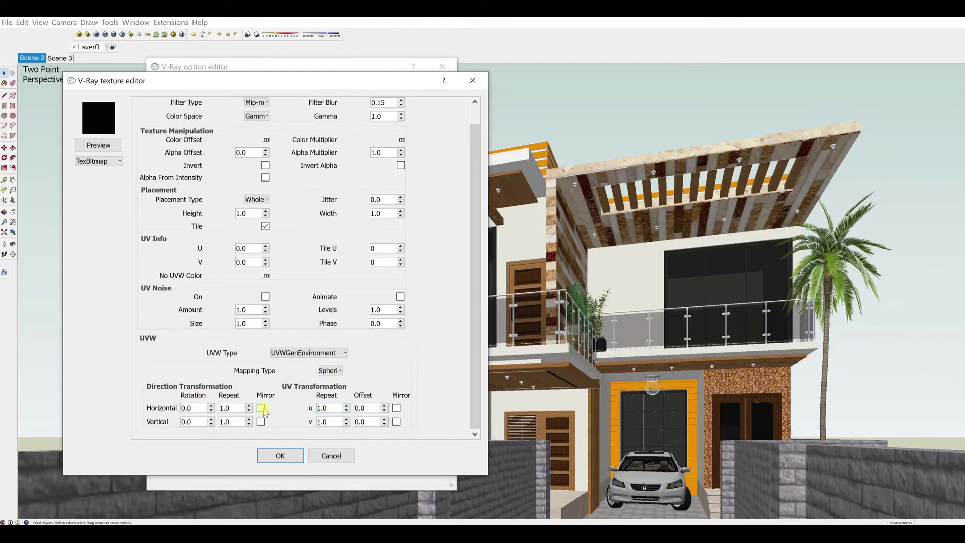
left_click(287, 455)
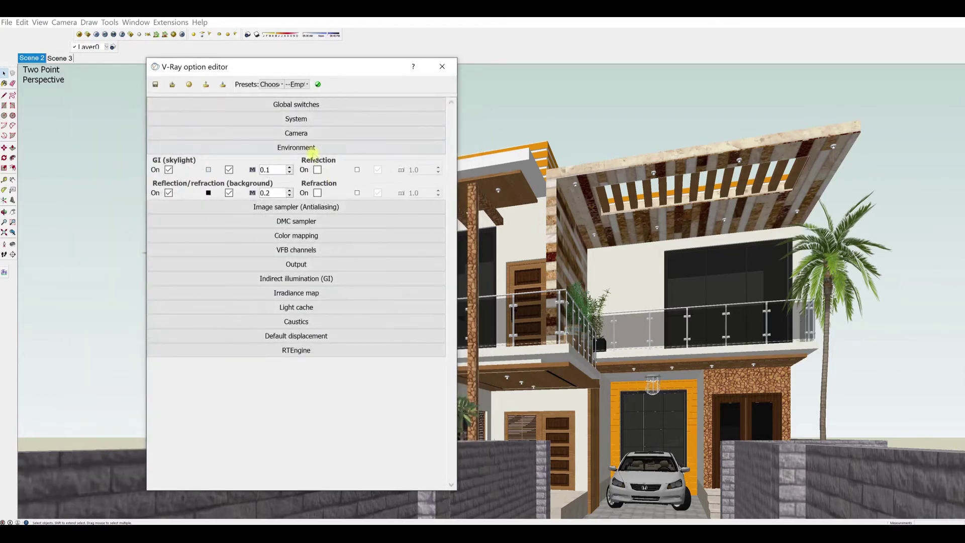
left_click(303, 148)
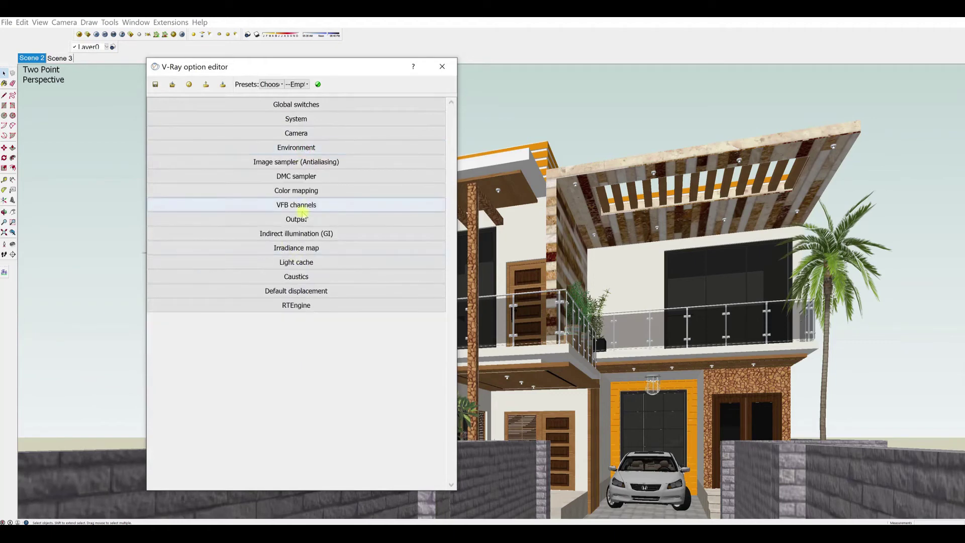
- Check the render output size, close the render options and start rendering the house scene
left_click(294, 220)
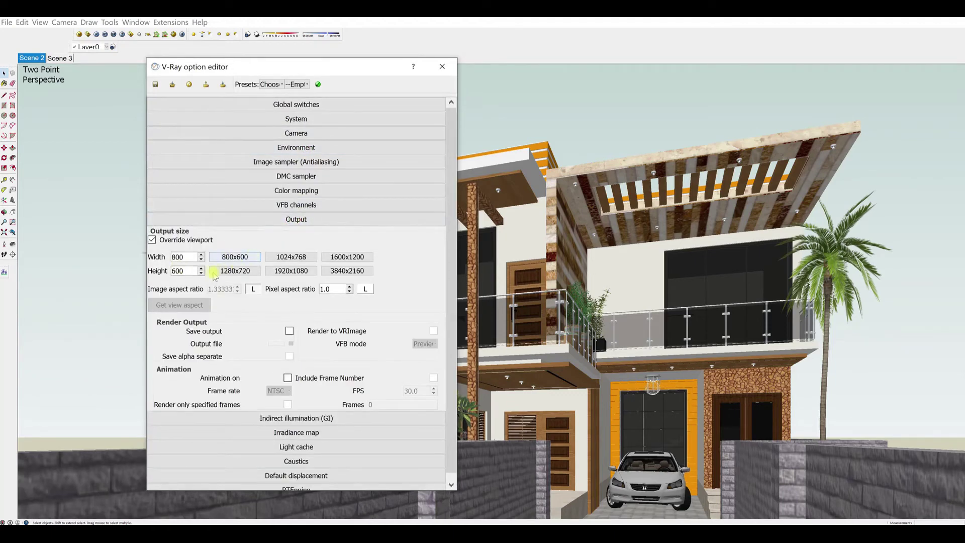
left_click(294, 219)
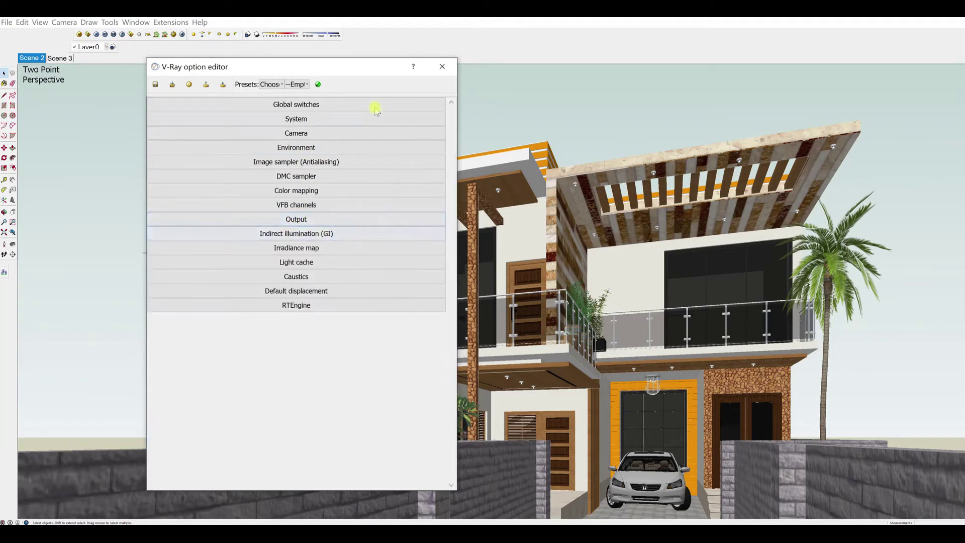
left_click(442, 66)
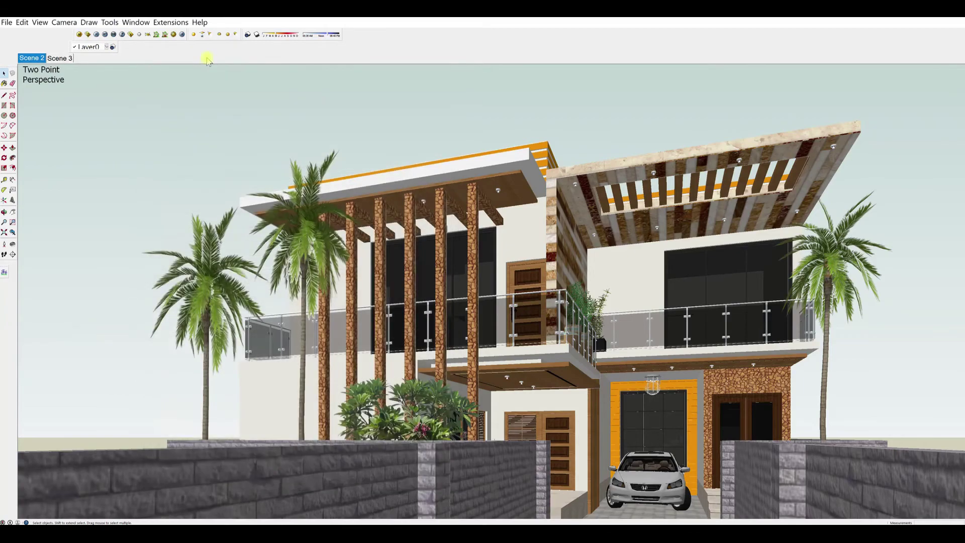
left_click(131, 35)
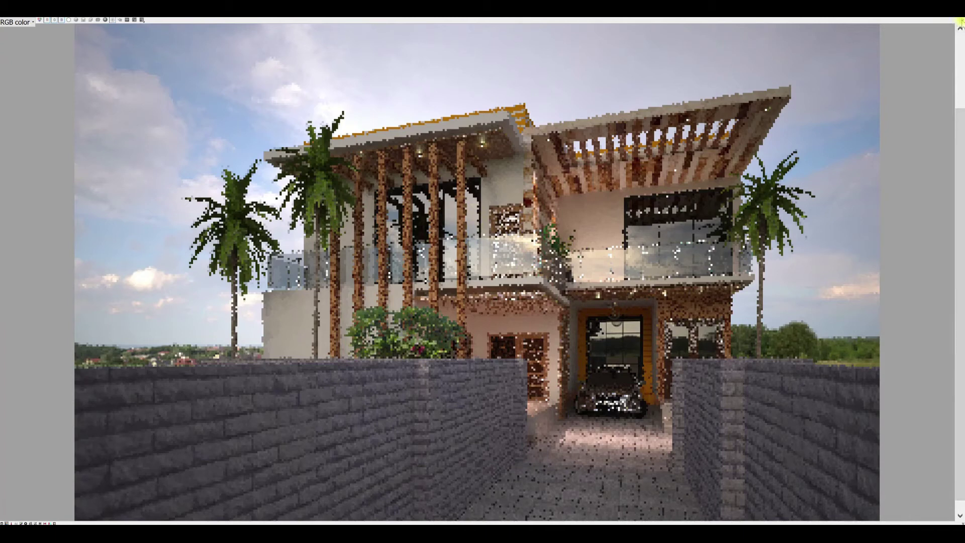
- Open the color corrections for the running render, try a first curve shape and enable curve correction
left_click(708, 241)
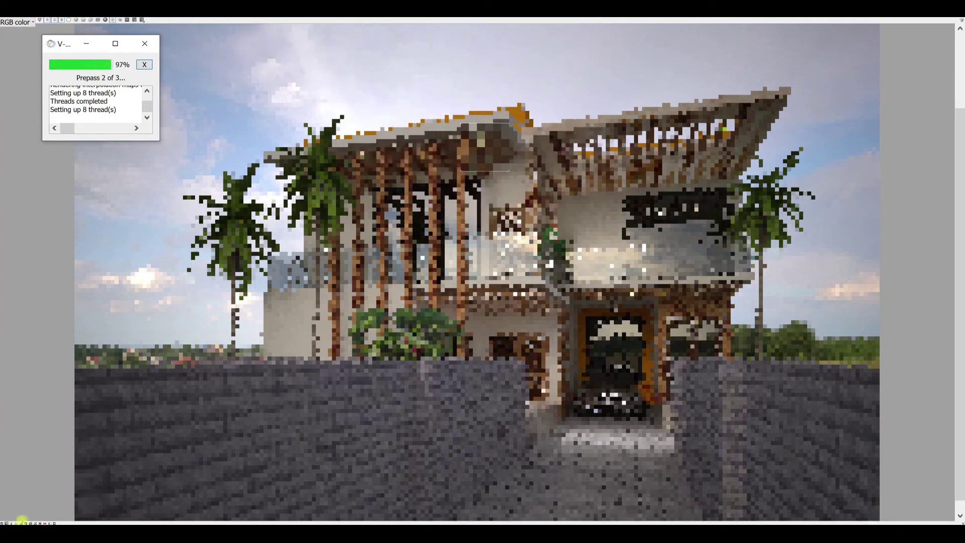
left_click(17, 523)
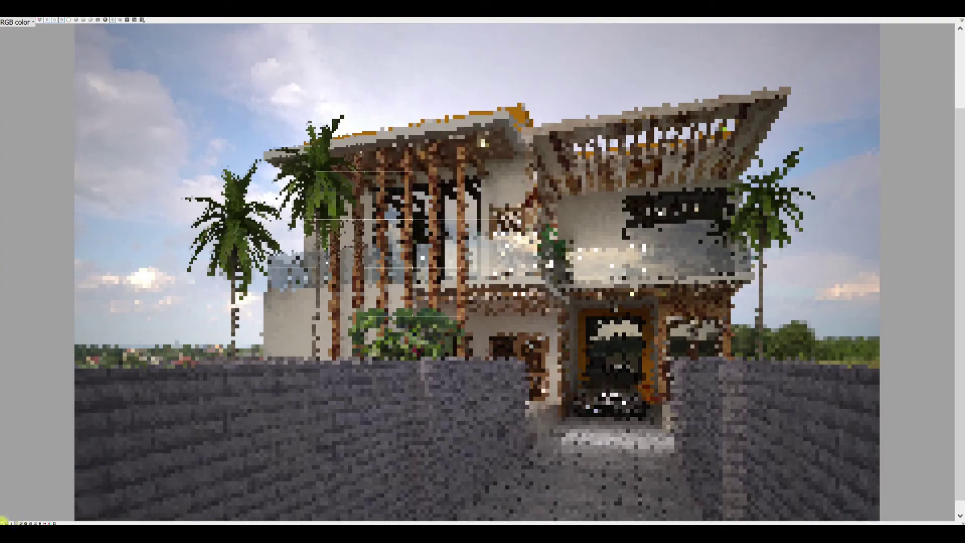
left_click(4, 523)
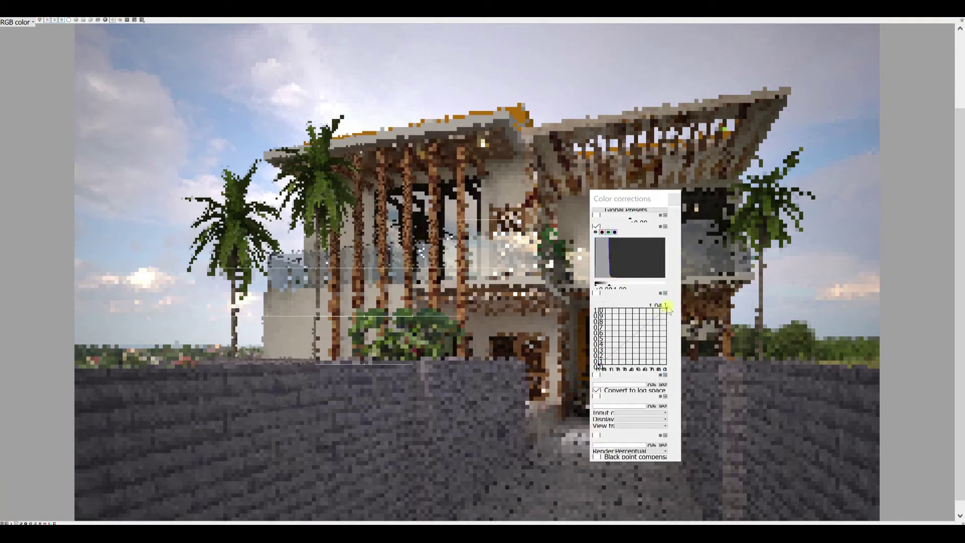
left_click_drag(647, 323, 625, 324)
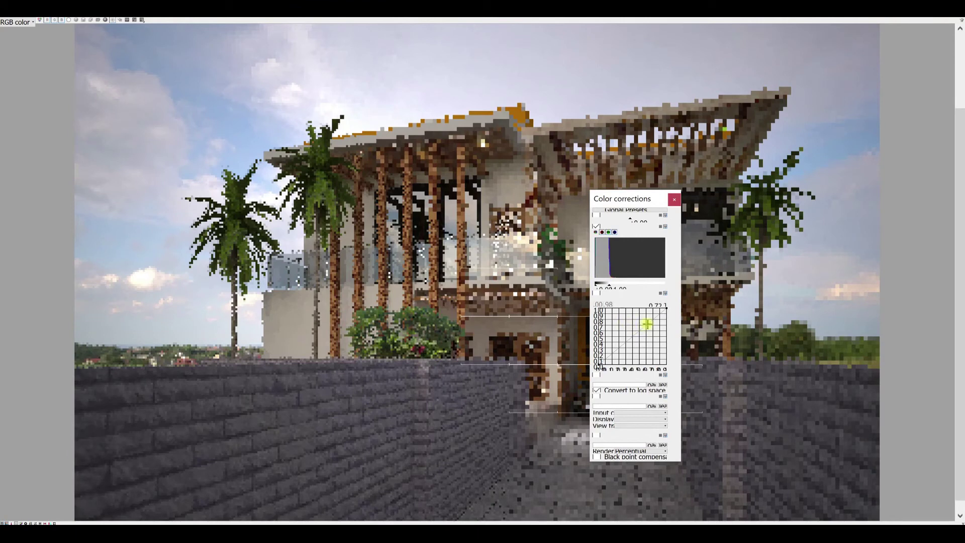
left_click(665, 310)
left_click_drag(666, 310, 660, 307)
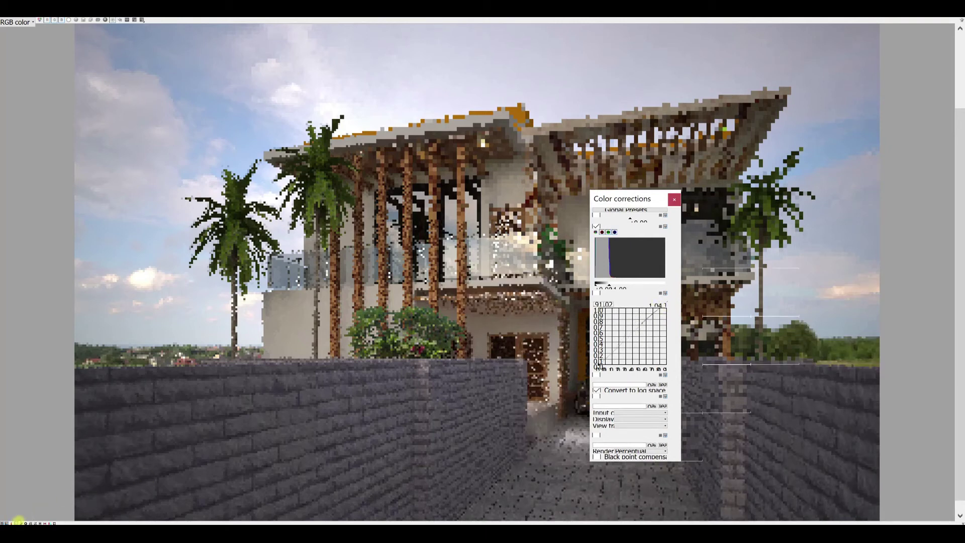
left_click(21, 522)
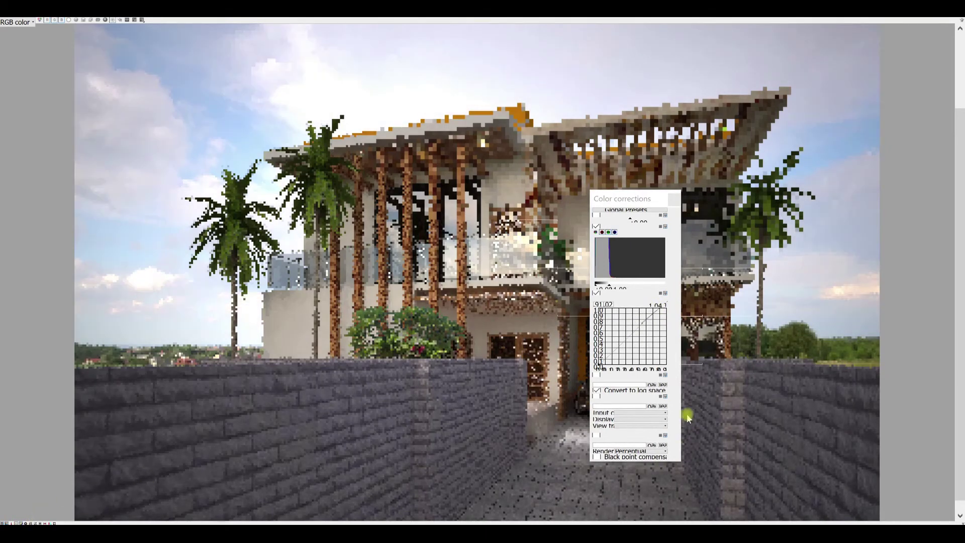
- Reshape the color correction curve to brighten the lighter tones and deepen the shadows, and close the color corrections
left_click(664, 293)
left_click(682, 302)
left_click(648, 327)
left_click_drag(648, 328, 626, 325)
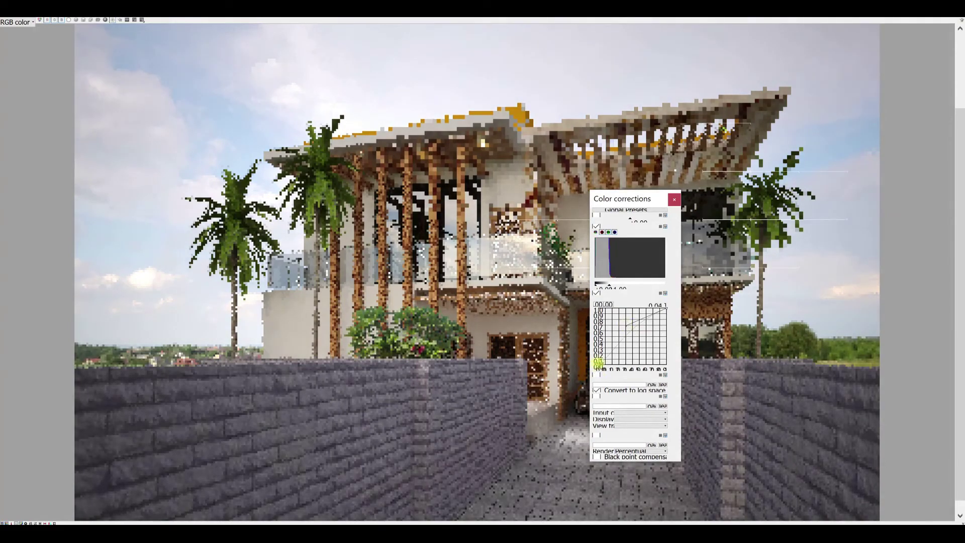
left_click_drag(598, 364, 601, 362)
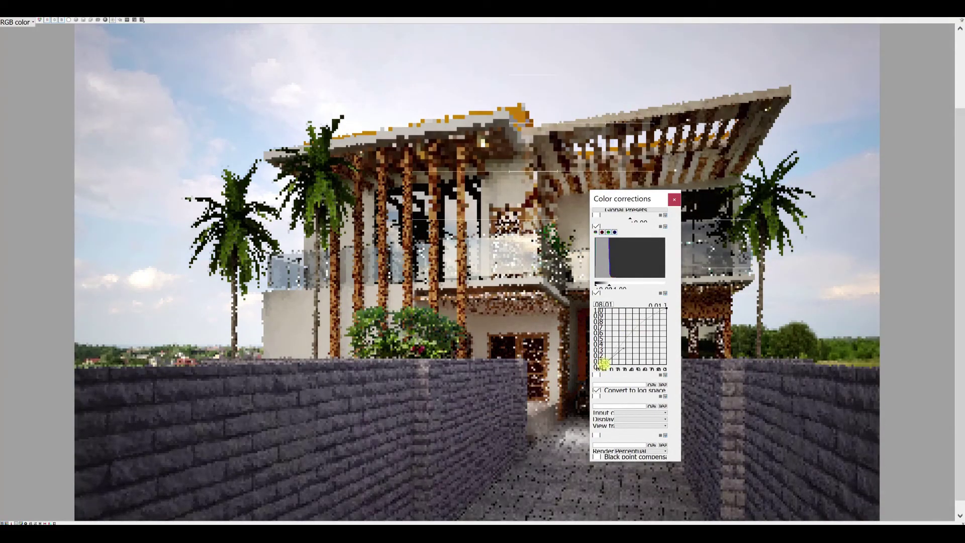
left_click(674, 200)
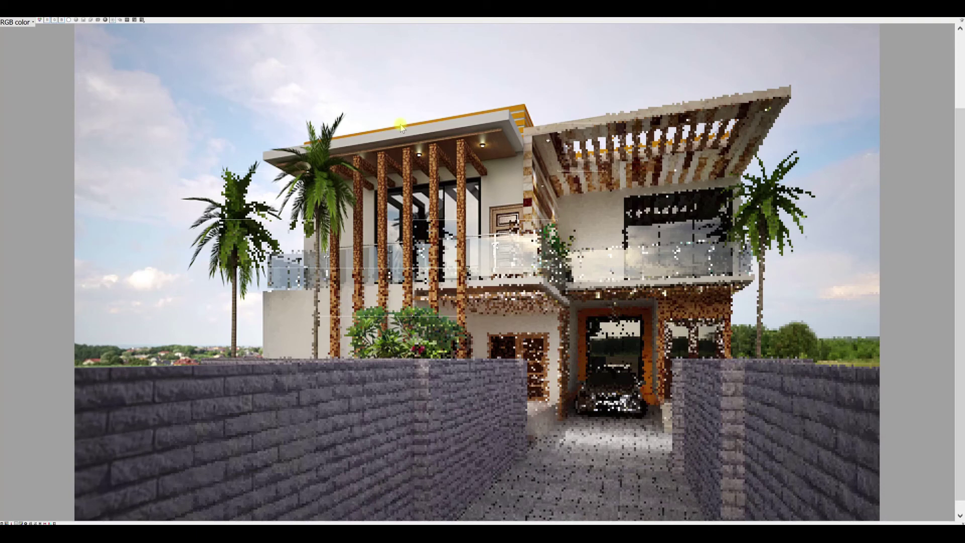
- Compare the Material ID channel with the RGB color channel while the image renders, ending on RGB color
left_click(25, 23)
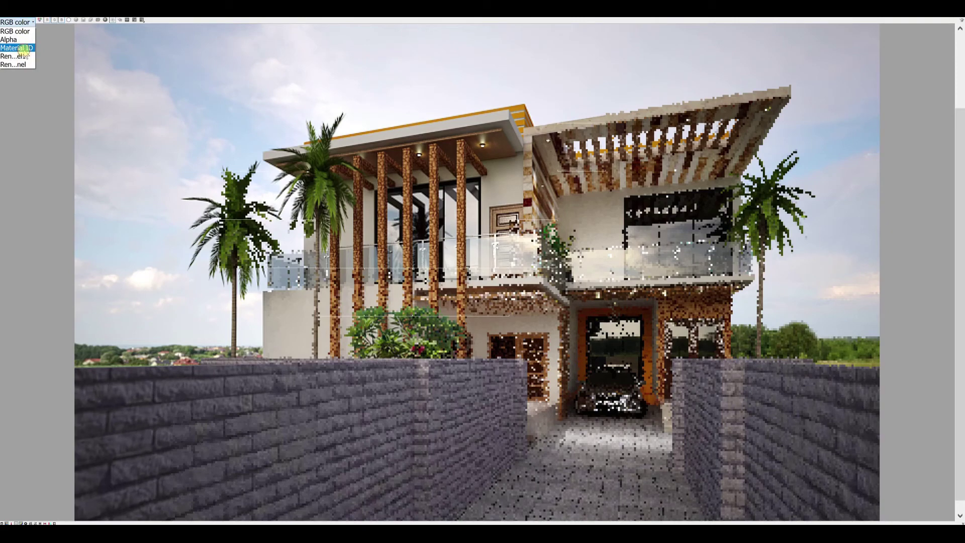
left_click(16, 48)
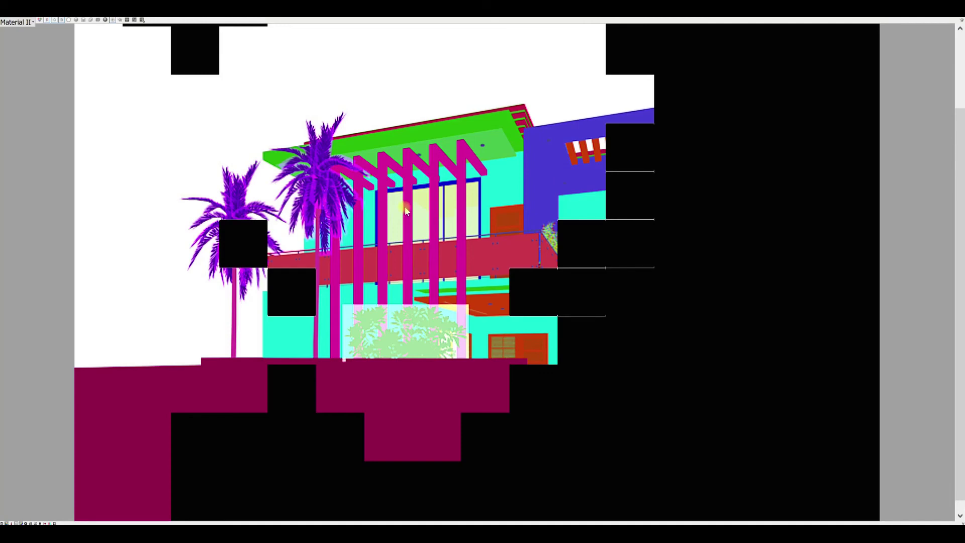
left_click(22, 22)
left_click(20, 31)
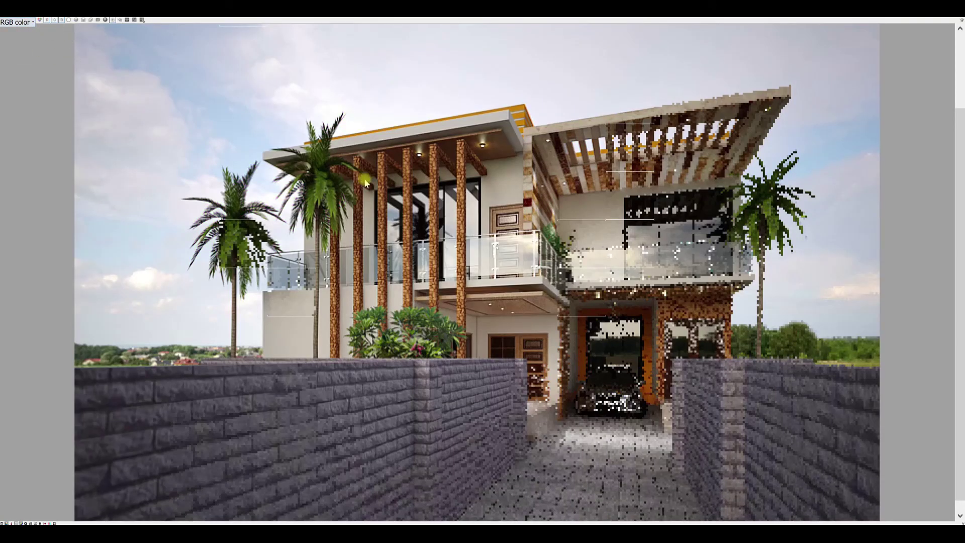
left_click(21, 23)
left_click(17, 48)
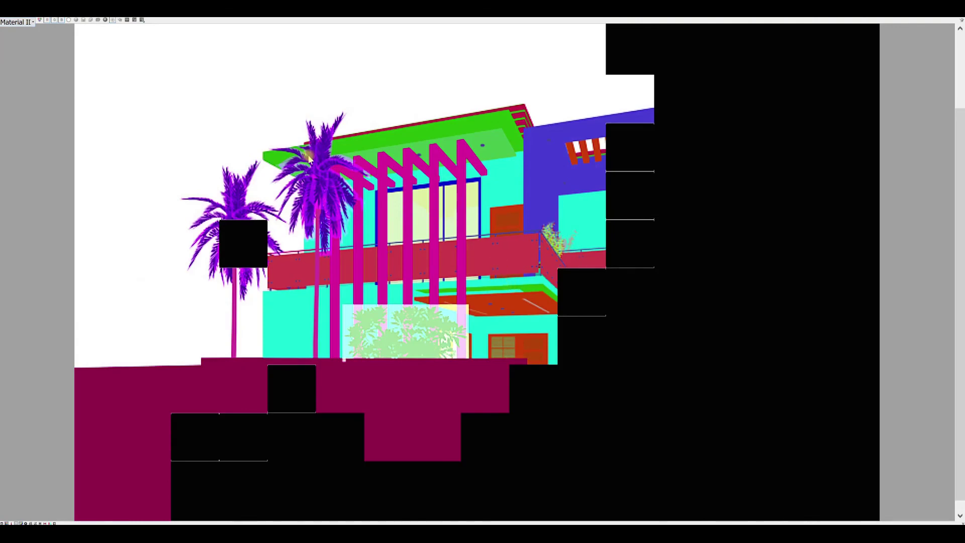
left_click(17, 23)
left_click(20, 31)
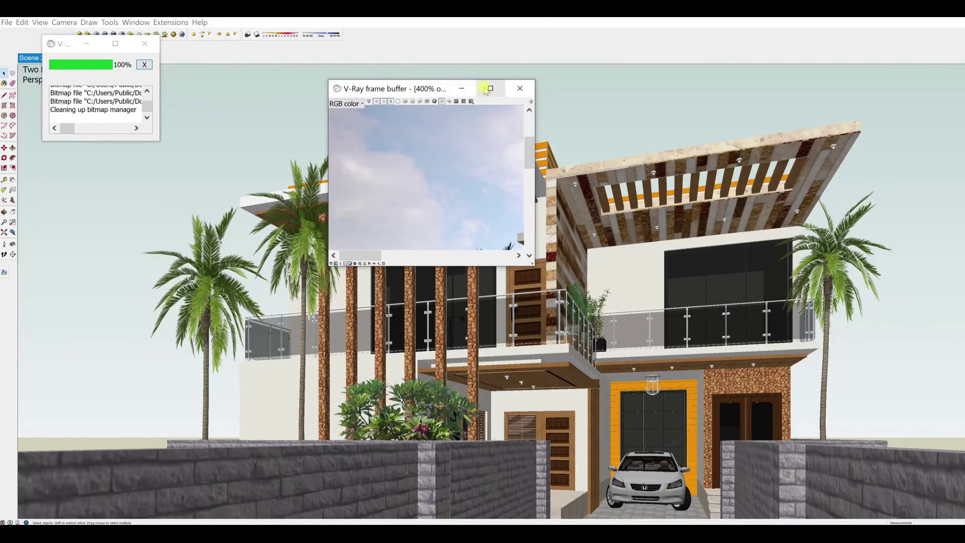
- Save the finished RGB color render as JPEG file 01 in 13-Youtube channel viedos > 01-Exterior project
left_click(490, 88)
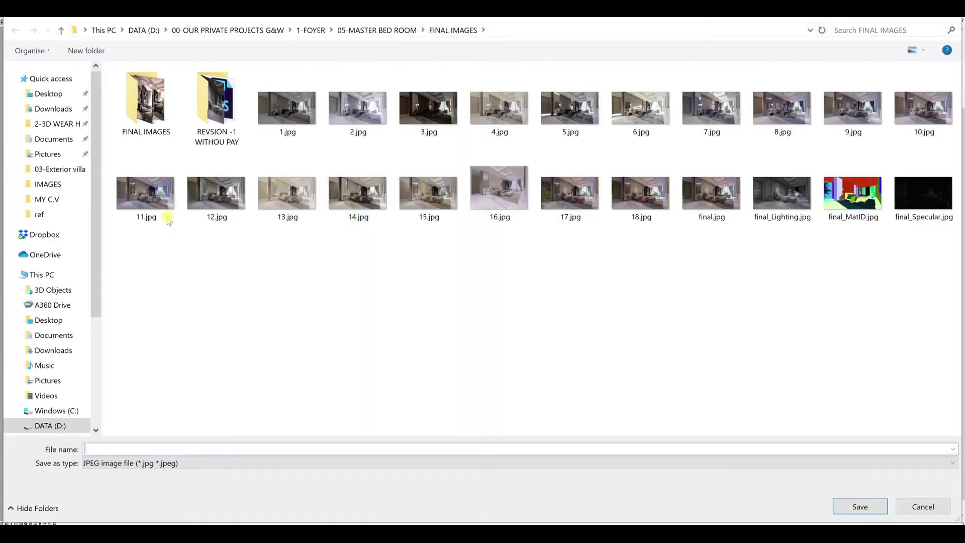
left_click(139, 31)
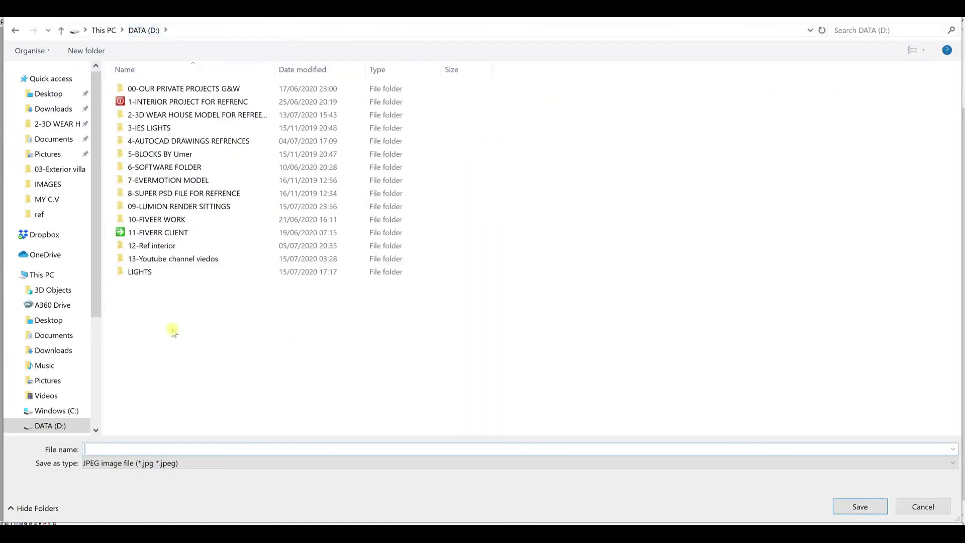
double_click(173, 262)
left_click(151, 132)
double_click(151, 131)
left_click(207, 449)
type("01")
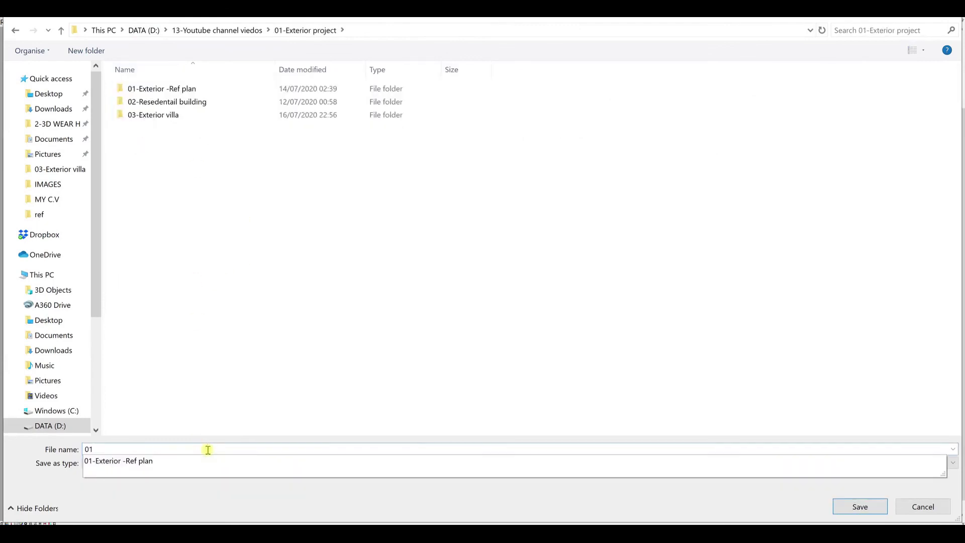
key("Return")
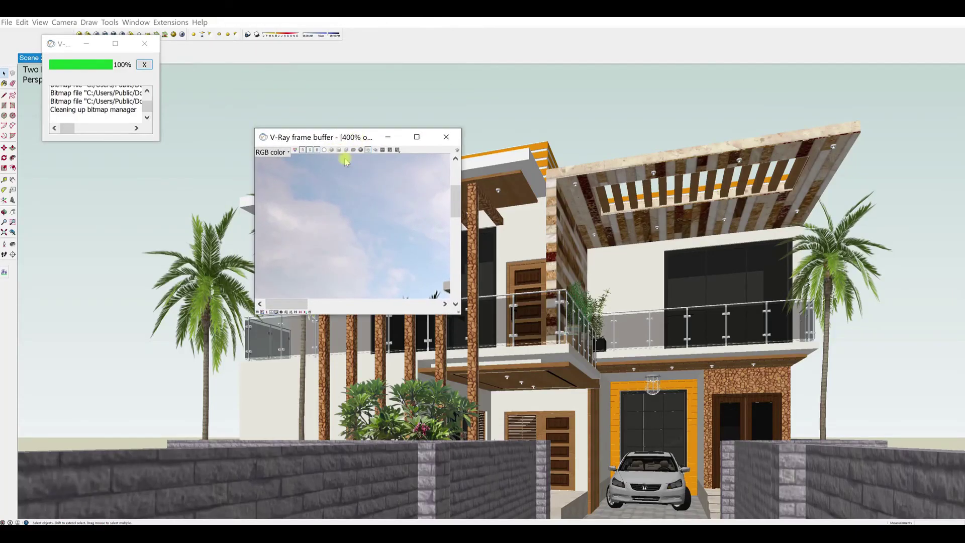
- Save the RGB color render again in the same folder as a PNG named 01
left_click(339, 151)
left_click(151, 462)
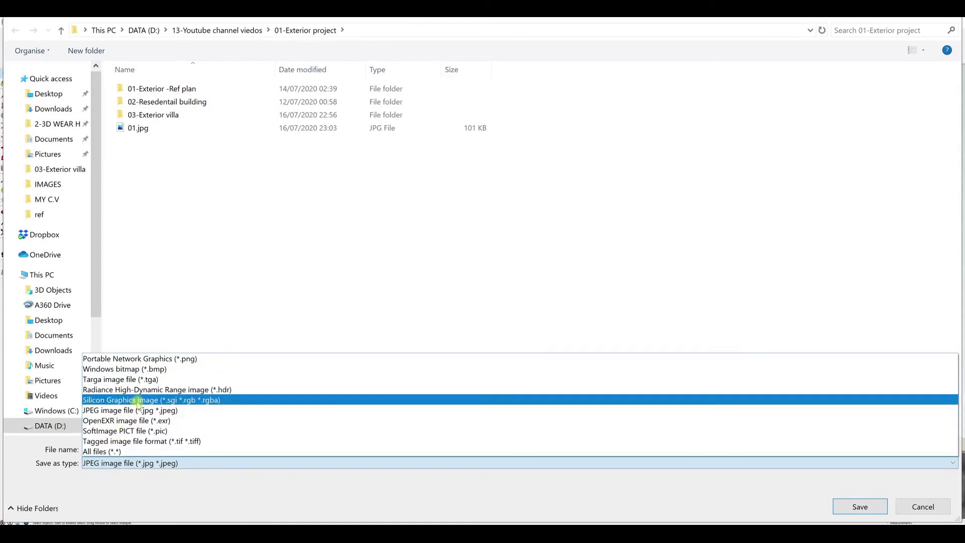
left_click(137, 358)
left_click(153, 450)
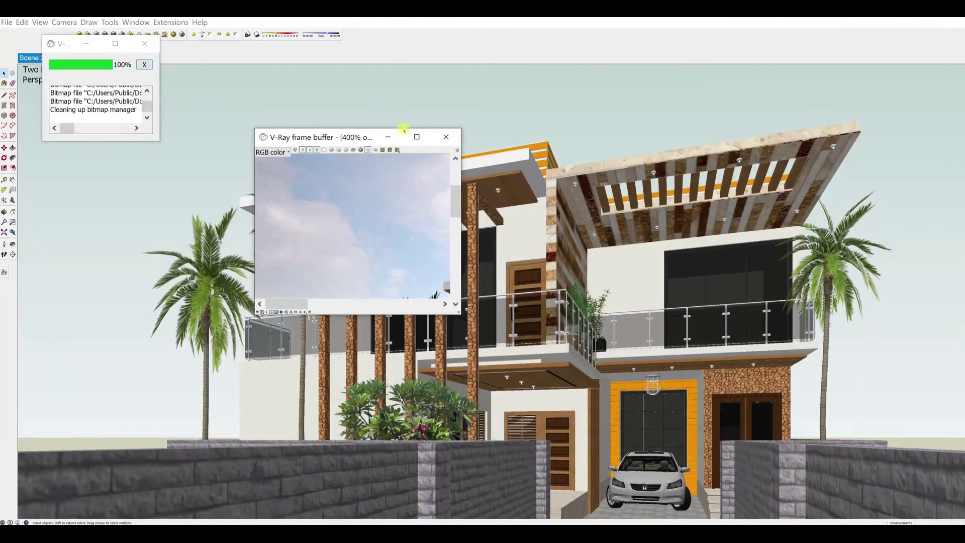
- Show the Material ID channel in the frame buffer and save it as a PNG in the same project folder
left_click(280, 152)
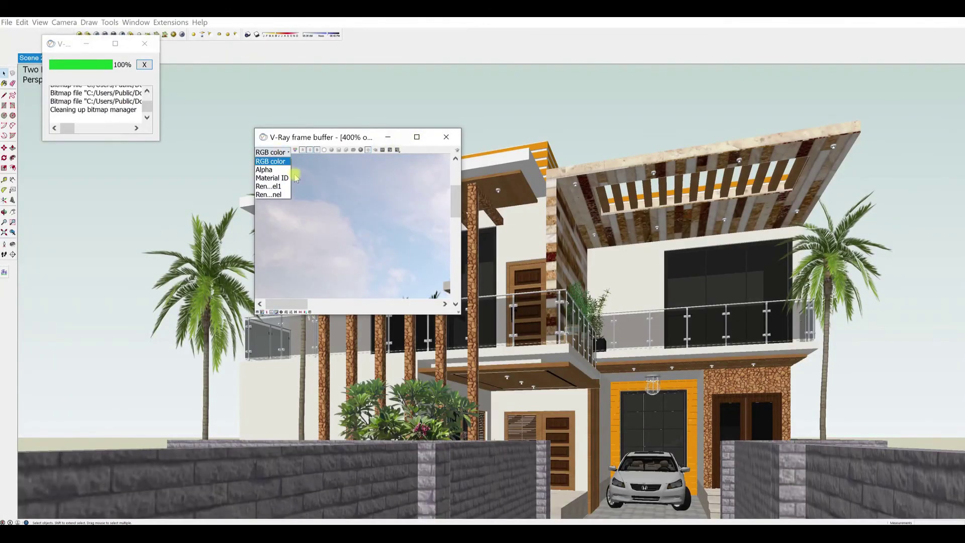
left_click(280, 178)
left_click(421, 136)
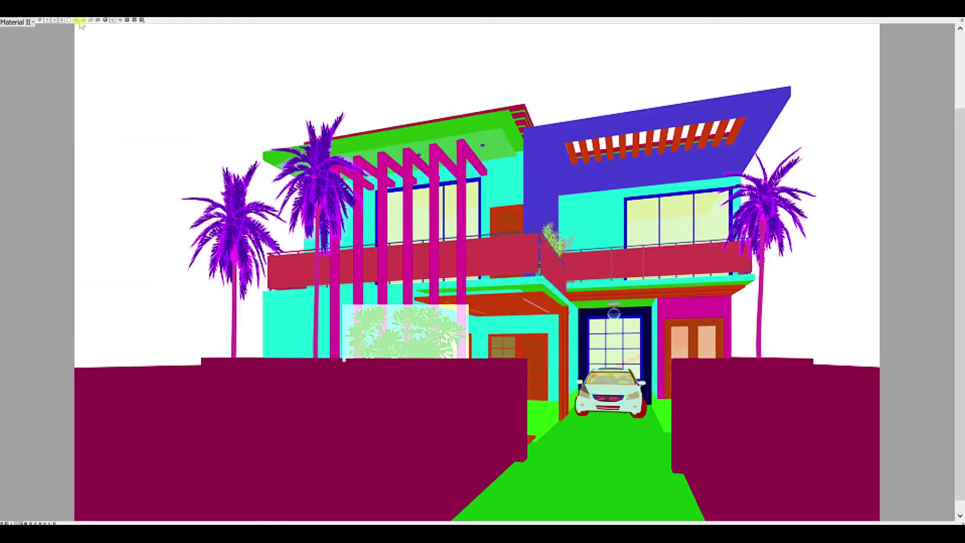
left_click(86, 22)
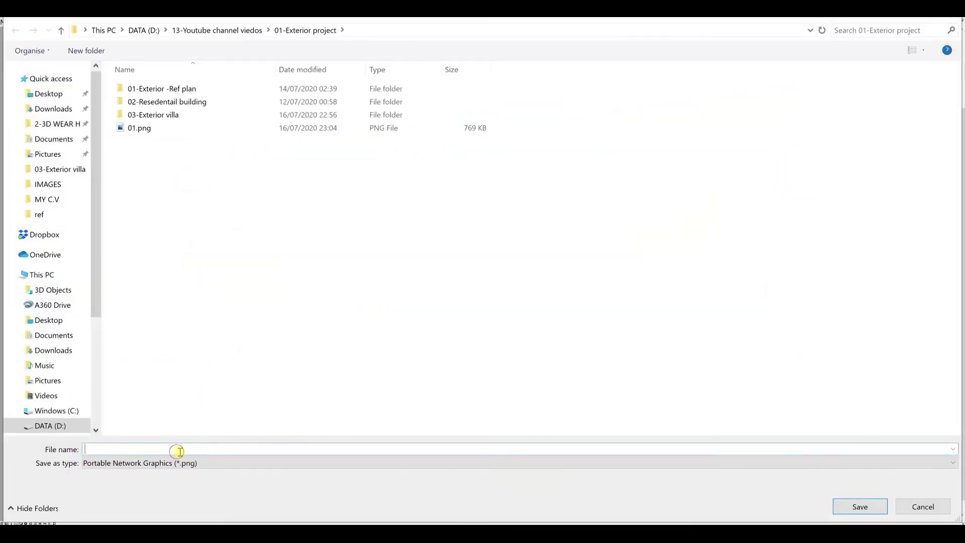
type("02")
key("Return")
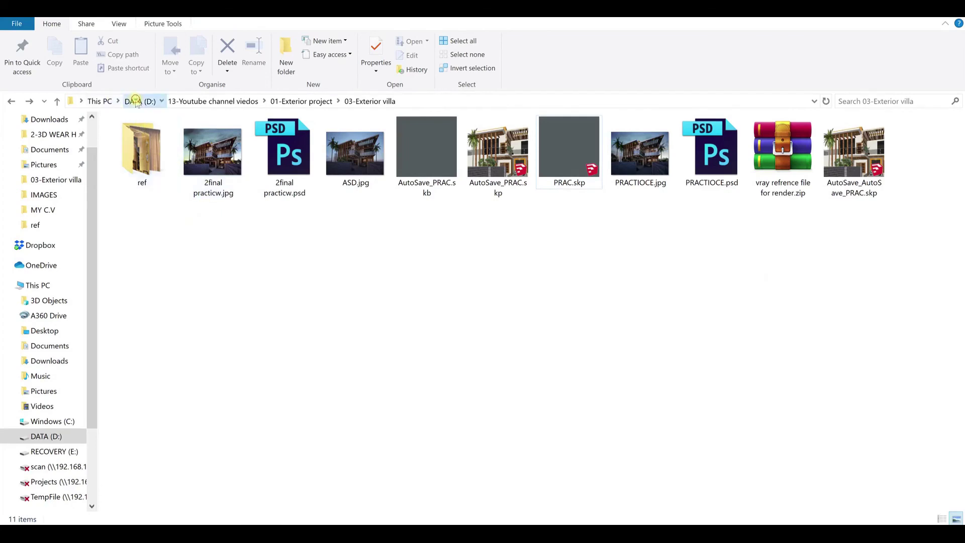
- Switch to File Explorer, go to 13-Youtube channel viedos > 01-Exterior project and open the saved Material ID image
left_click(134, 102)
double_click(153, 308)
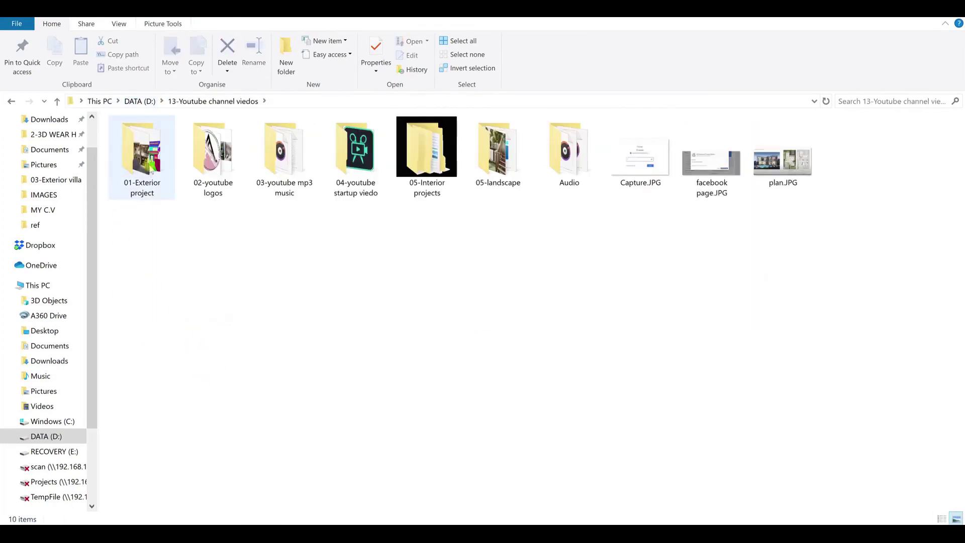
double_click(149, 171)
left_click(135, 180)
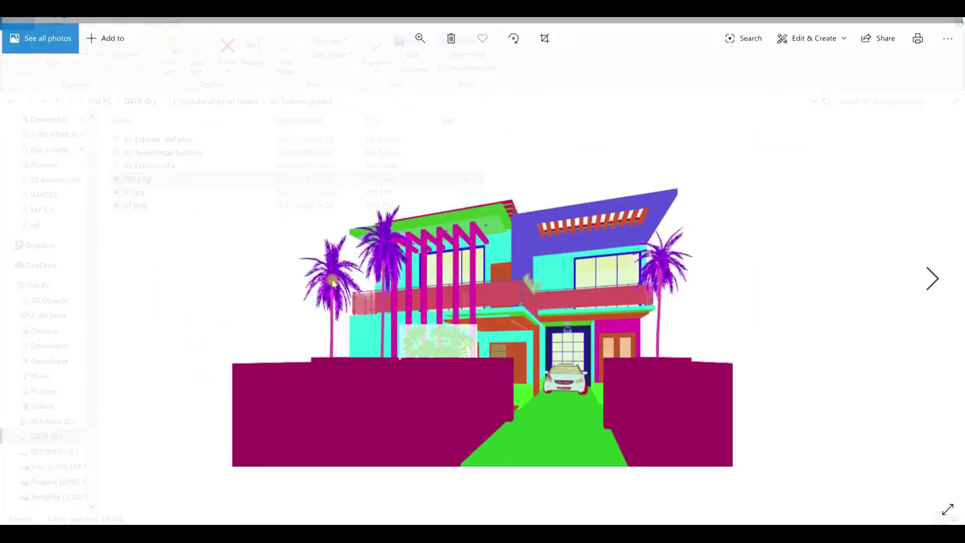
- Look through the saved images, comparing the JPEG render, the PNG render's background and the Material ID image
key("Right")
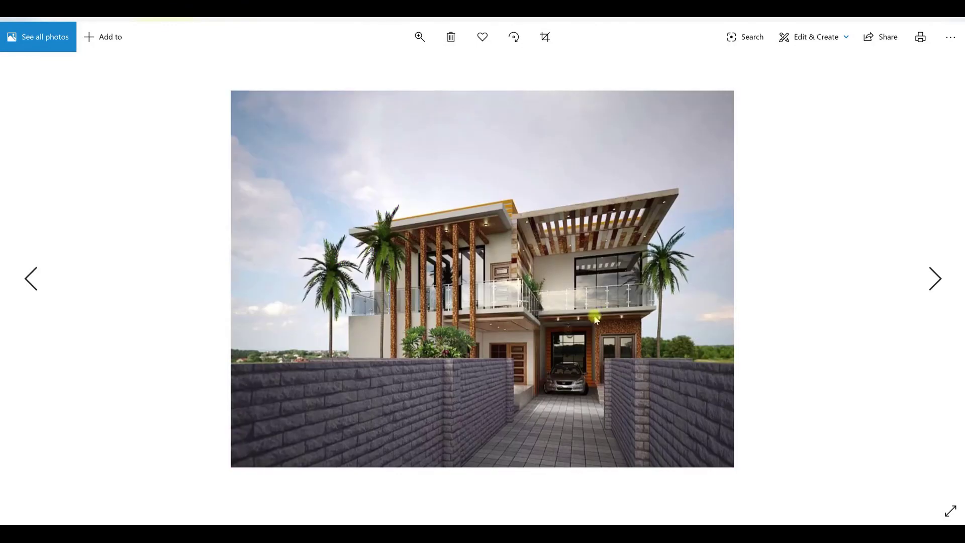
key("Right")
key("Right")
key("Right")
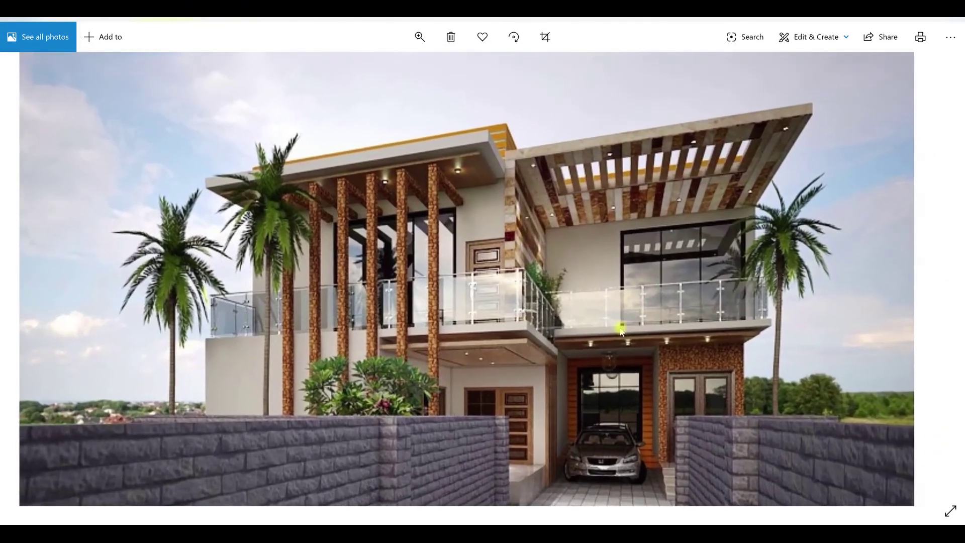
key("Right")
key("Right")
key("Right")
key("Right")
key("Right")
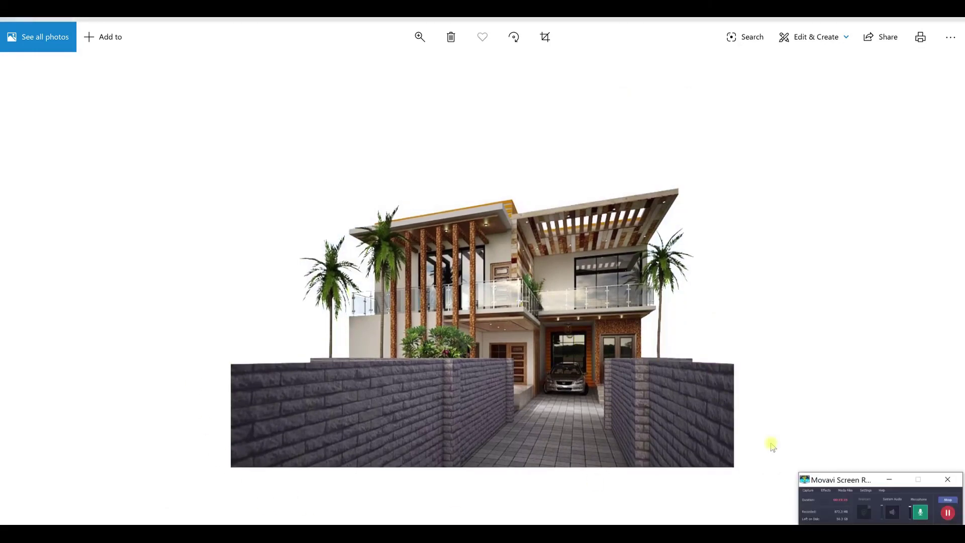